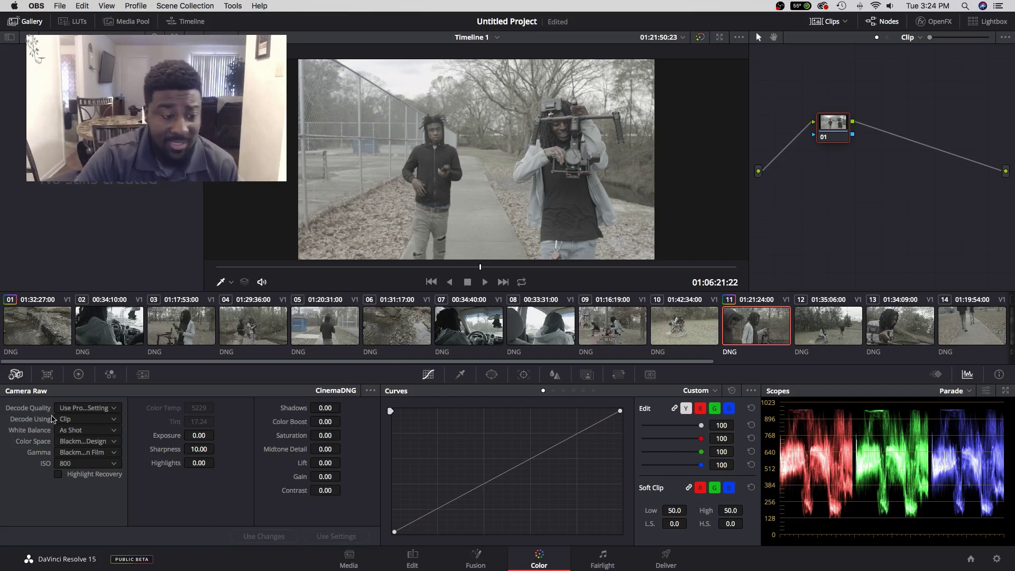
# Step: Enable Highlight Recovery on clip 11, compare it off and on, then show the Primaries colour wheels
pyautogui.click(59, 475)
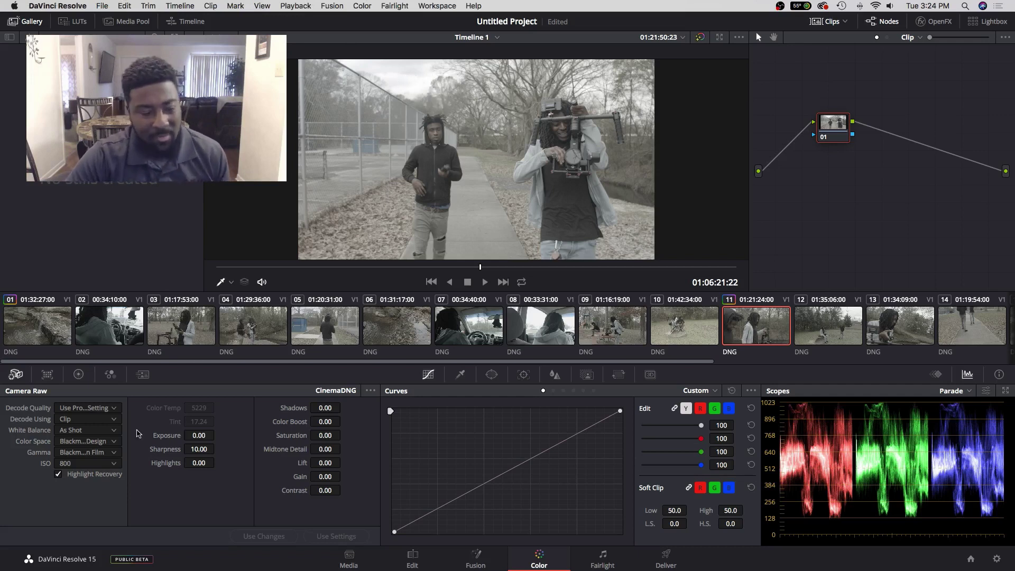
pyautogui.click(58, 475)
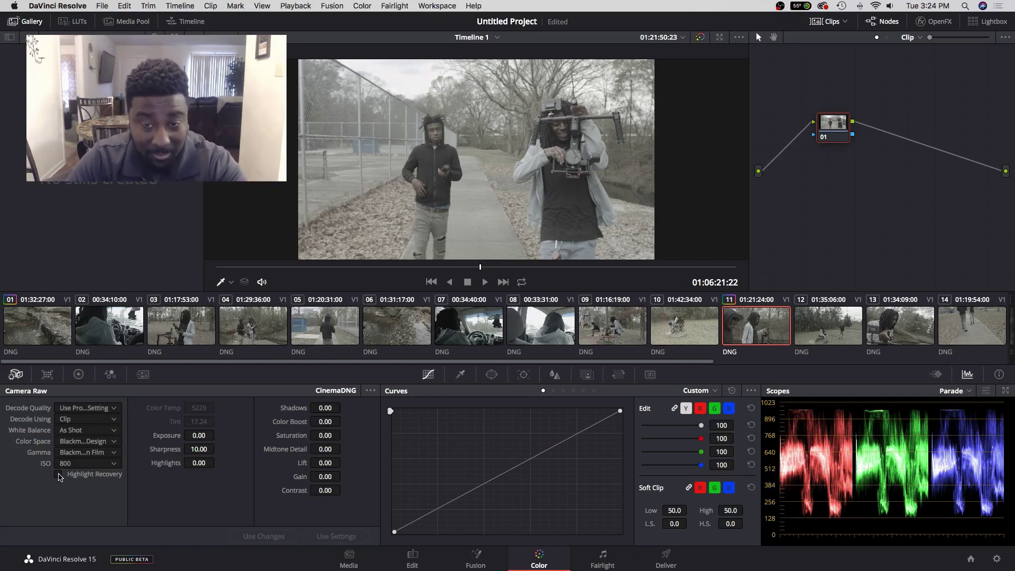
pyautogui.click(58, 475)
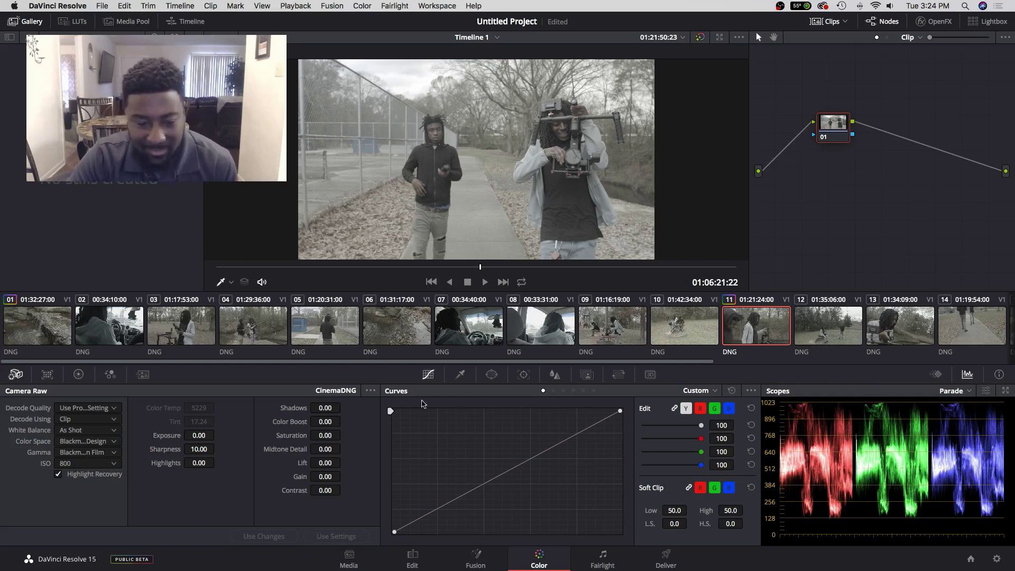
pyautogui.click(78, 377)
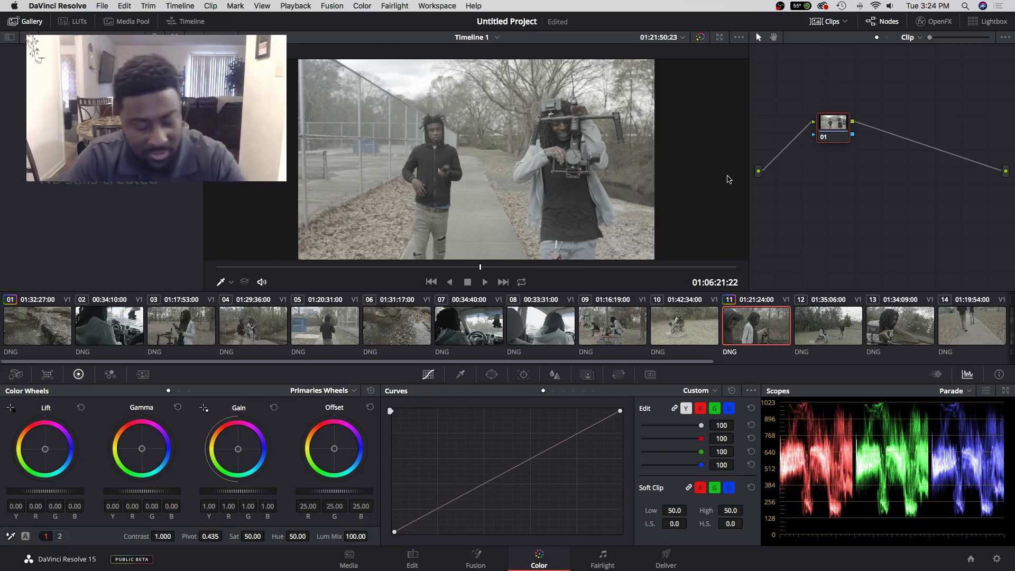
# Step: Add serial nodes and arrange nodes 01–04 into one chain with node 04 last
pyautogui.hotkey('alt', 's')
pyautogui.hotkey('alt', 's')
pyautogui.hotkey('alt', 's')
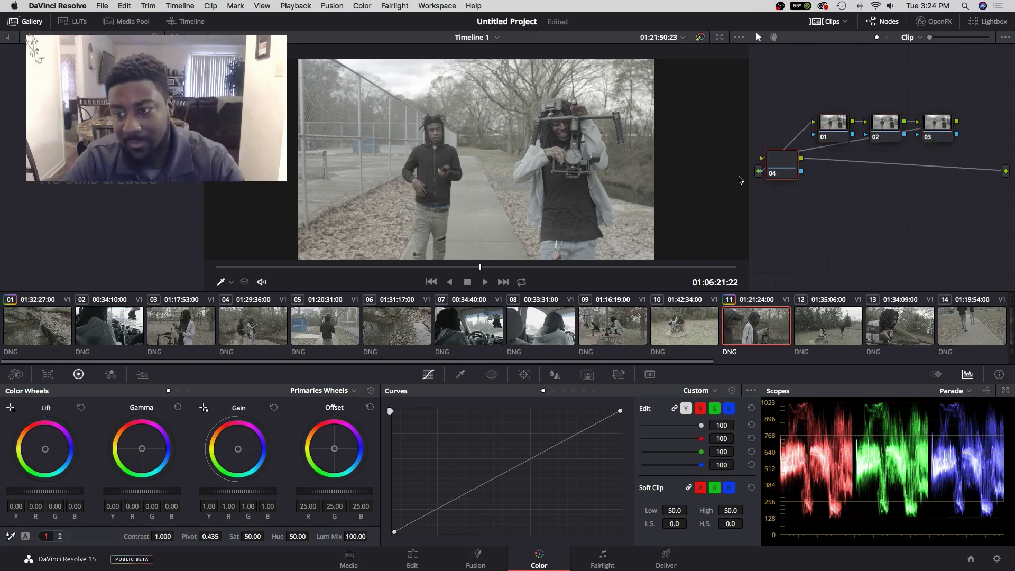
pyautogui.moveTo(835, 123); pyautogui.dragTo(802, 116)
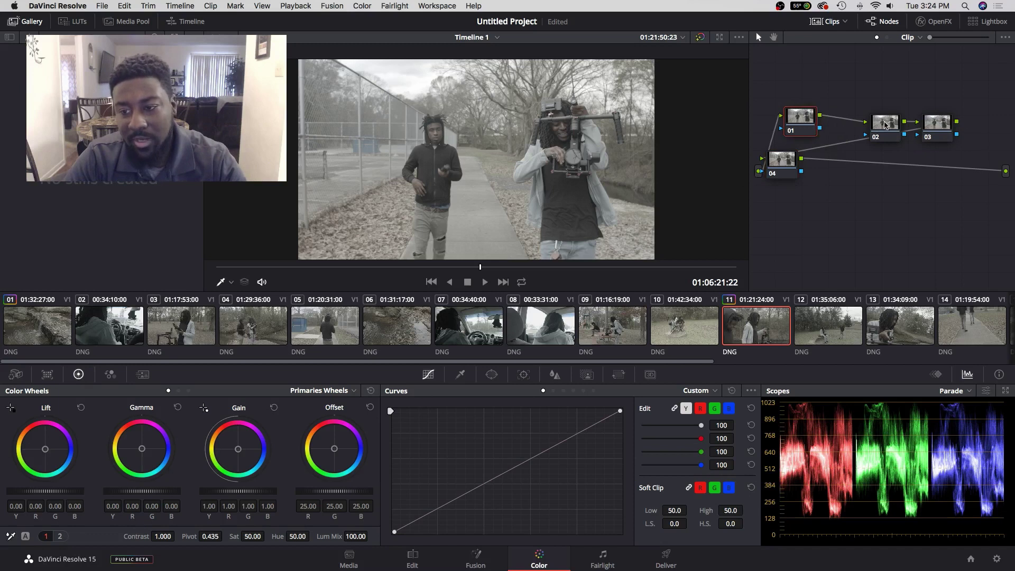
pyautogui.moveTo(886, 125); pyautogui.dragTo(868, 106)
pyautogui.moveTo(933, 125); pyautogui.dragTo(926, 106)
pyautogui.moveTo(783, 162); pyautogui.dragTo(1003, 162)
# Step: On node 01 in Primaries Bars, lower Lift Y to -0.05 and Gain Y to 0.92
pyautogui.click(797, 127)
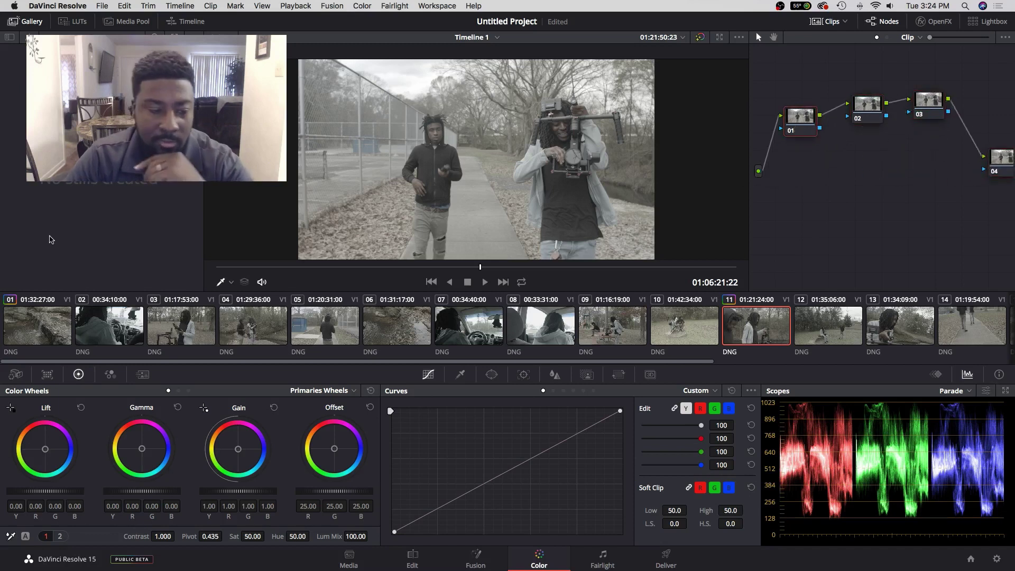
pyautogui.click(179, 391)
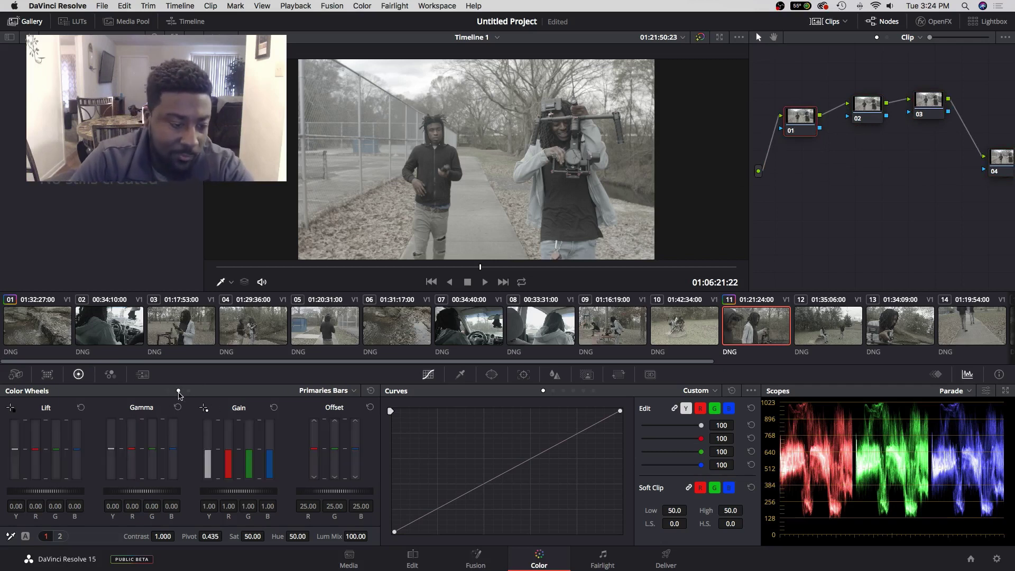
pyautogui.moveTo(15, 449); pyautogui.dragTo(15, 452)
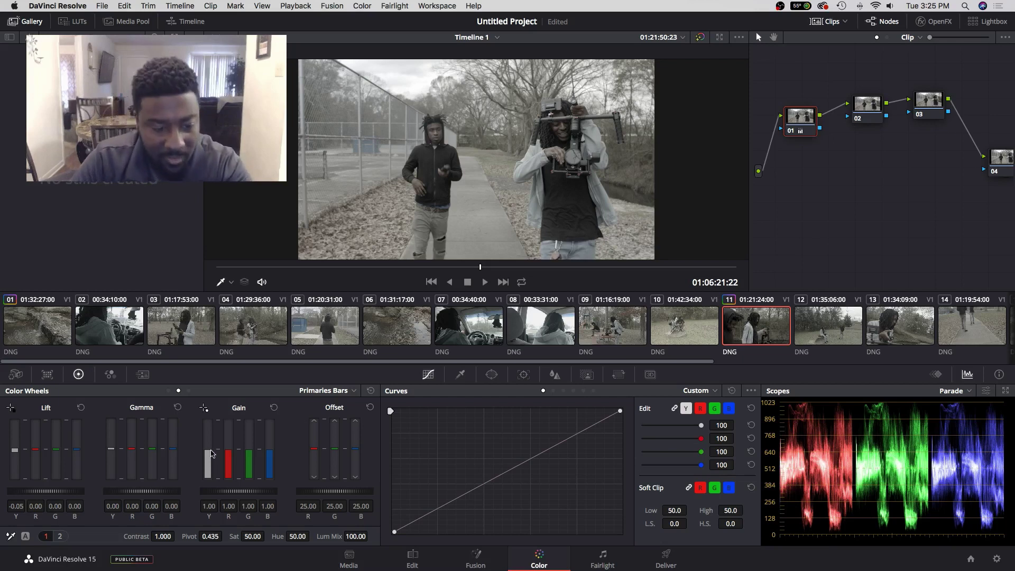
pyautogui.moveTo(211, 454); pyautogui.dragTo(210, 460)
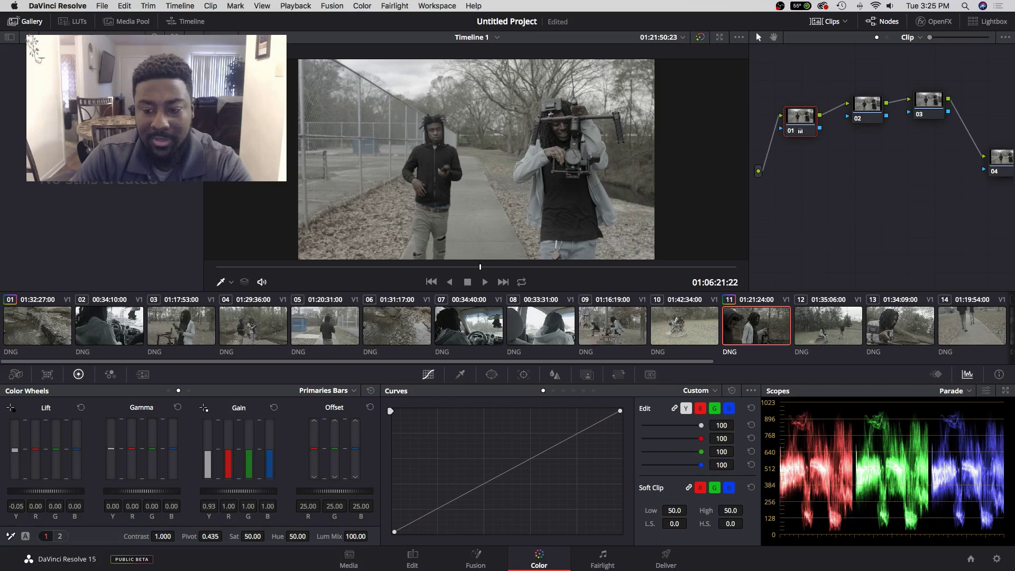
pyautogui.moveTo(211, 460); pyautogui.dragTo(207, 452)
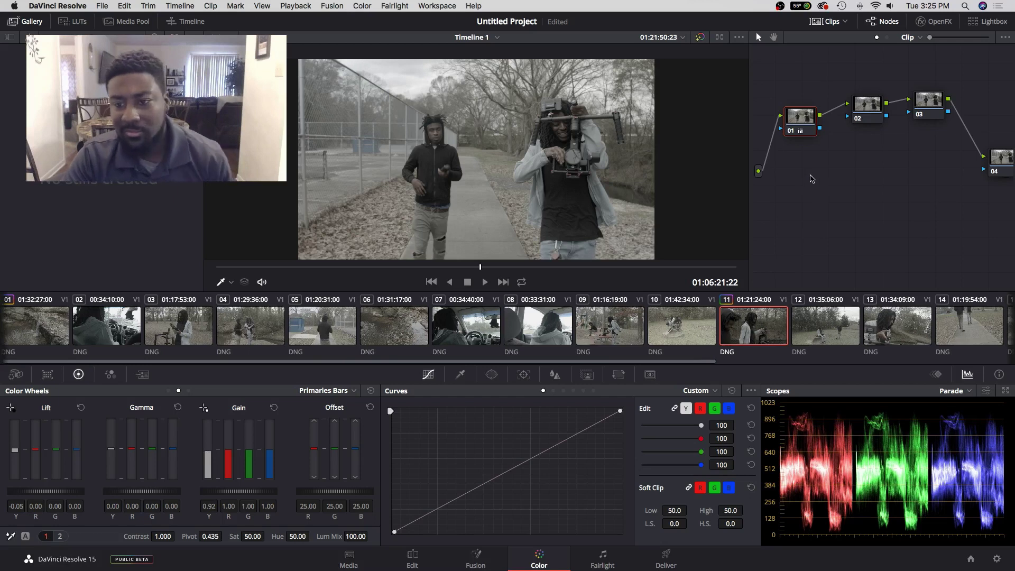
# Step: On node 02's RGB Mixer, set Red Output R, Green Output G and Blue Output B to 2.00
pyautogui.click(870, 113)
pyautogui.scroll(-4, 438, 259)
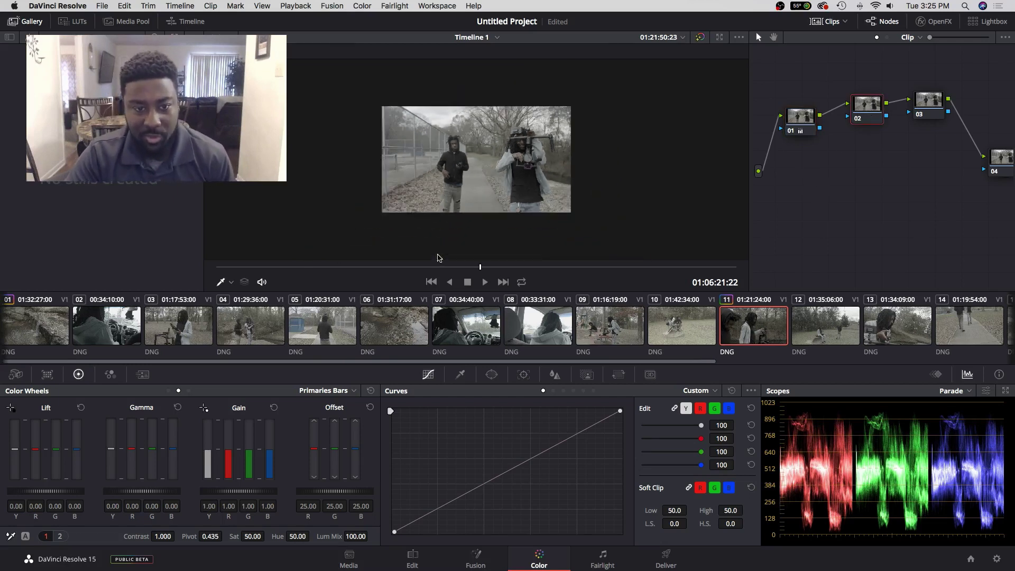
pyautogui.scroll(4, 438, 258)
pyautogui.scroll(2, 438, 258)
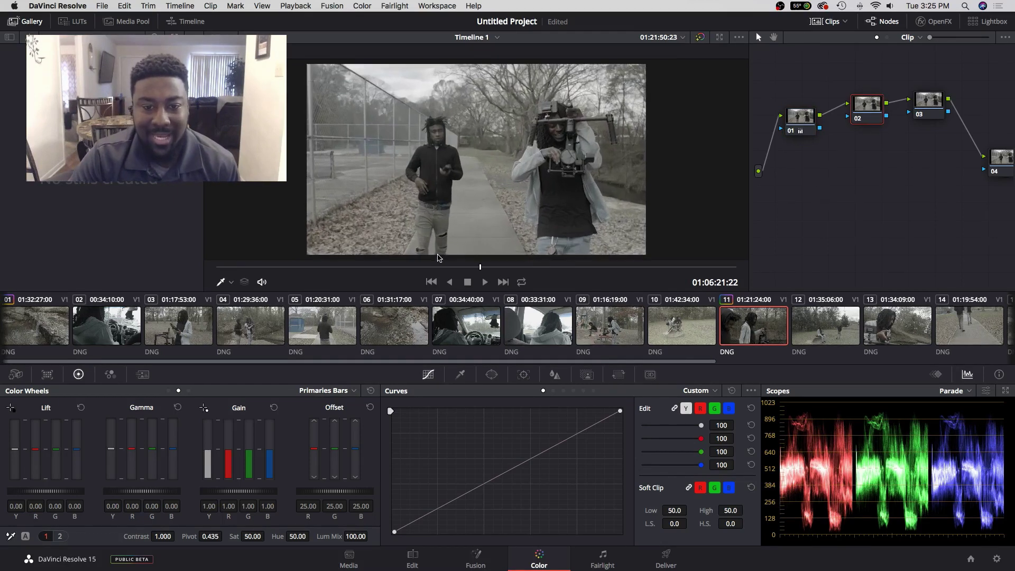
pyautogui.hscroll(1, 106, 355)
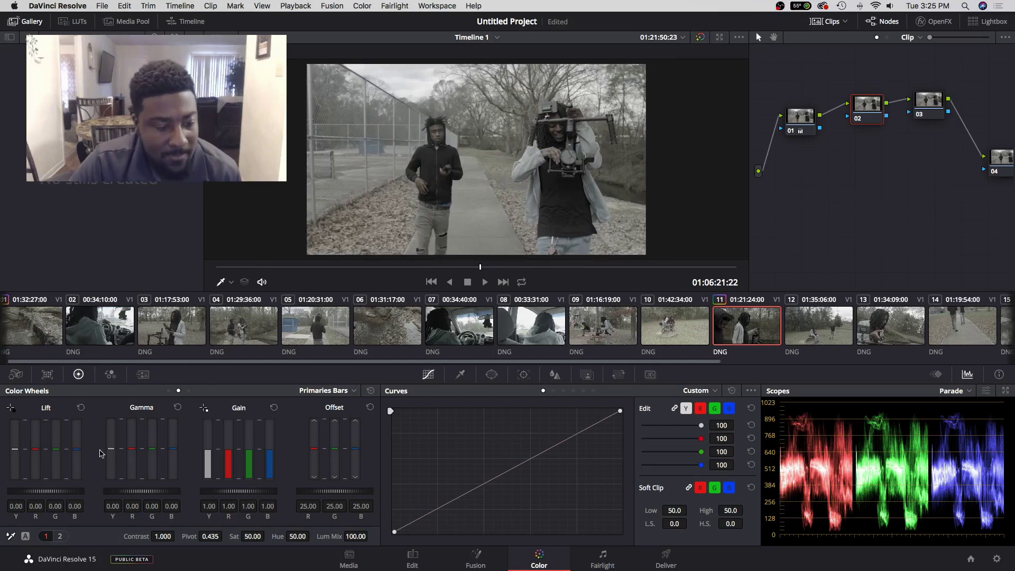
pyautogui.click(110, 375)
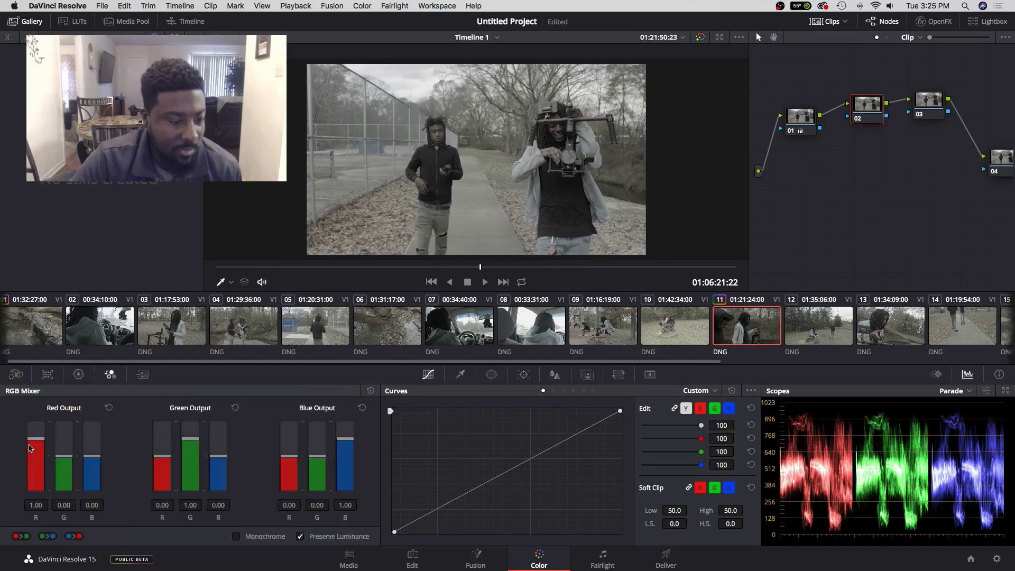
pyautogui.moveTo(34, 445); pyautogui.dragTo(35, 422)
pyautogui.moveTo(192, 450); pyautogui.dragTo(191, 422)
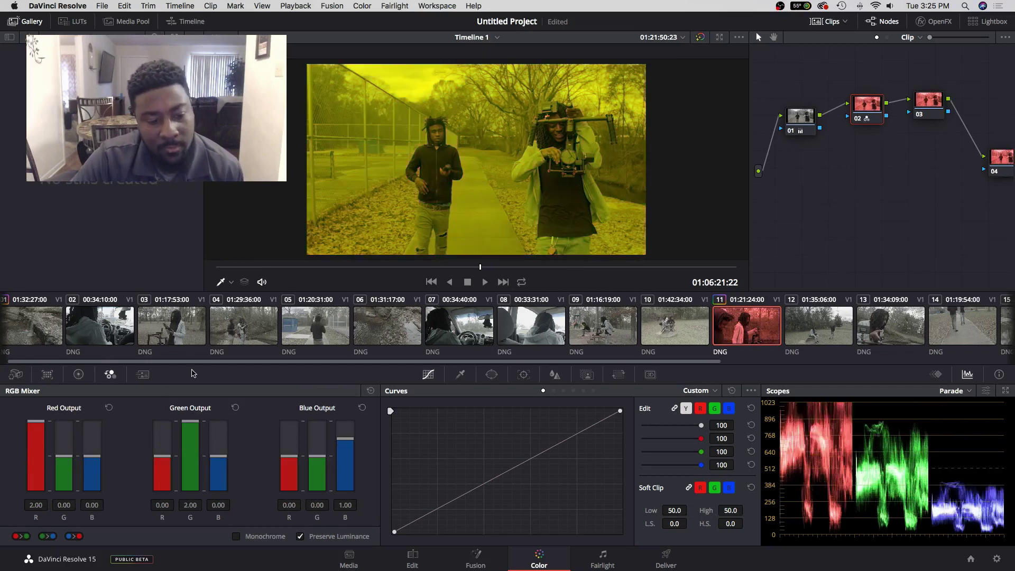
pyautogui.moveTo(347, 447); pyautogui.dragTo(347, 422)
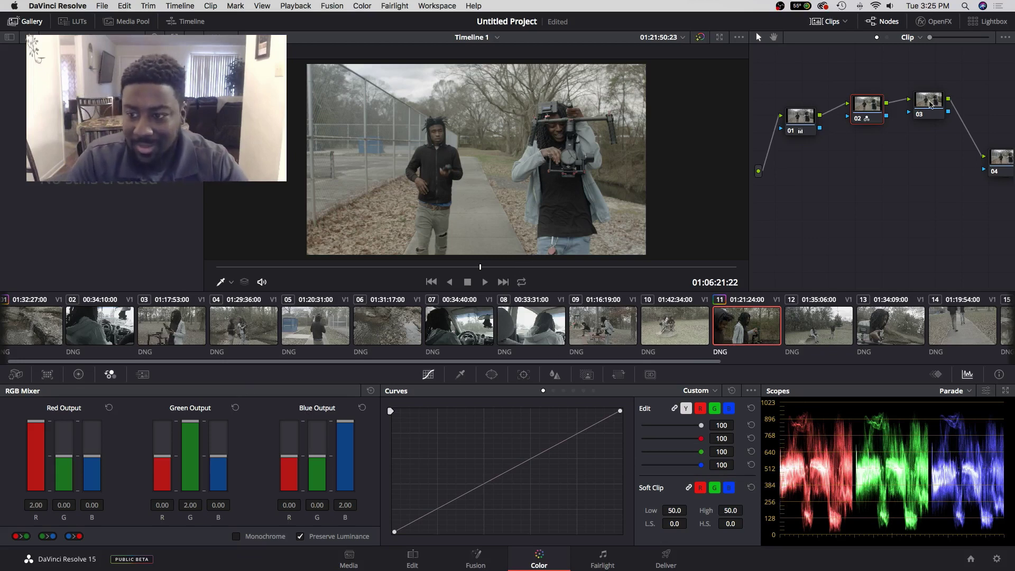
pyautogui.click(930, 105)
# Step: On node 03's Primaries Bars, lower Gain blue to 0.98 and Gain green to 0.97
pyautogui.moveTo(930, 105); pyautogui.dragTo(858, 115)
pyautogui.click(922, 116)
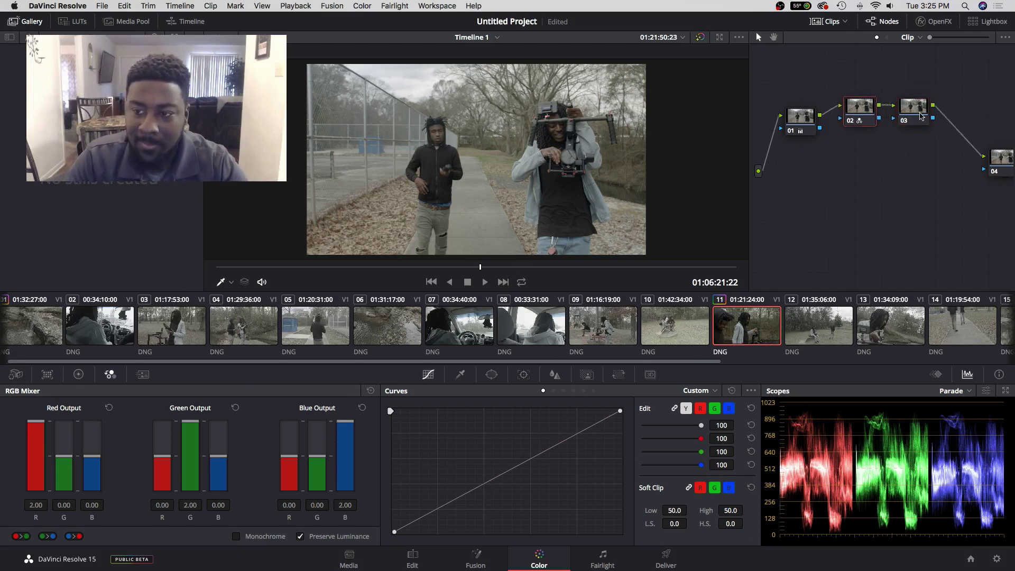
pyautogui.click(78, 375)
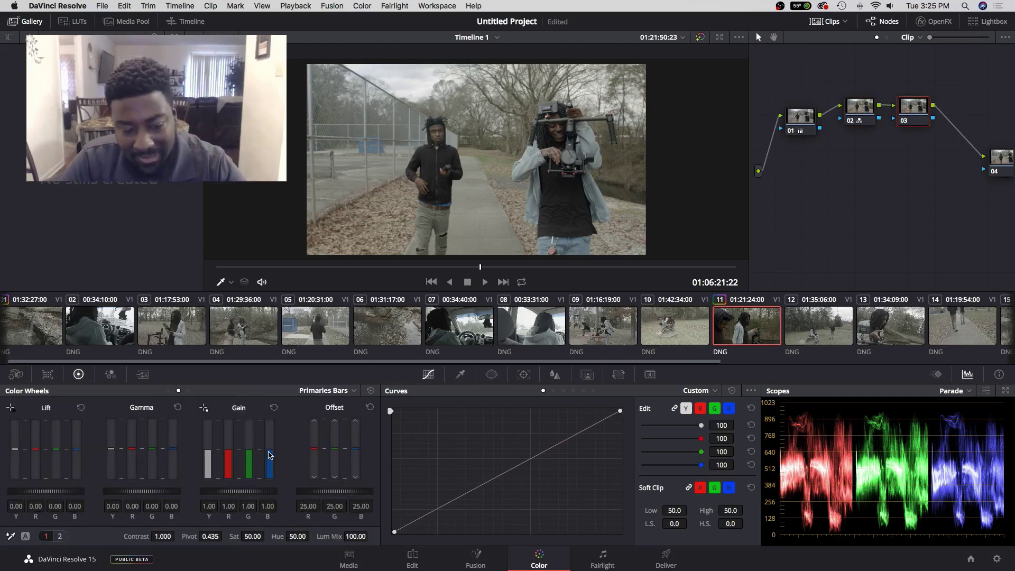
pyautogui.moveTo(270, 453); pyautogui.dragTo(271, 456)
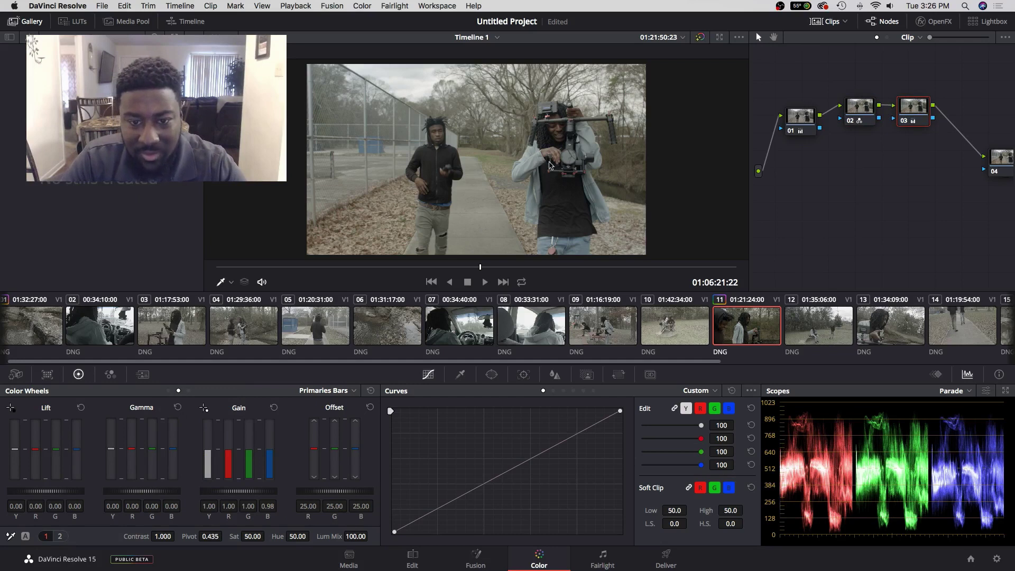
pyautogui.moveTo(249, 453); pyautogui.dragTo(248, 459)
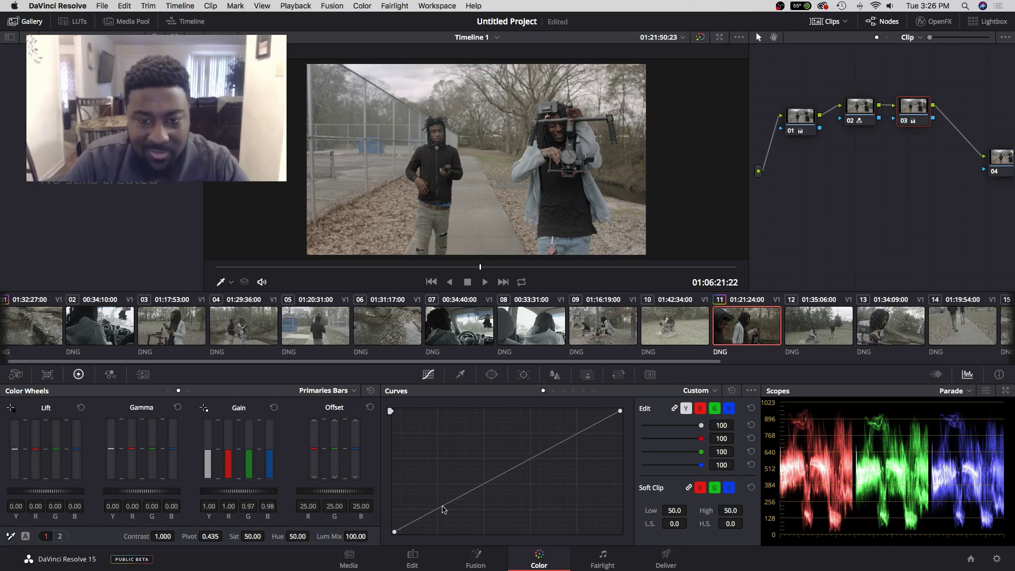
# Step: Add shadow, midtone and upper-midtone points to node 03's luma curve and adjust their heights
pyautogui.click(467, 496)
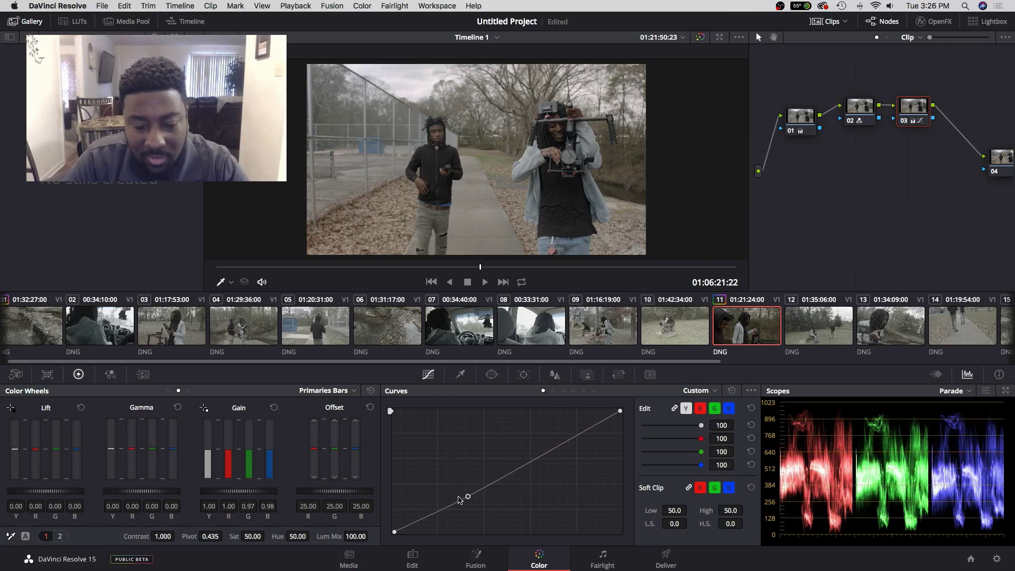
pyautogui.click(443, 511)
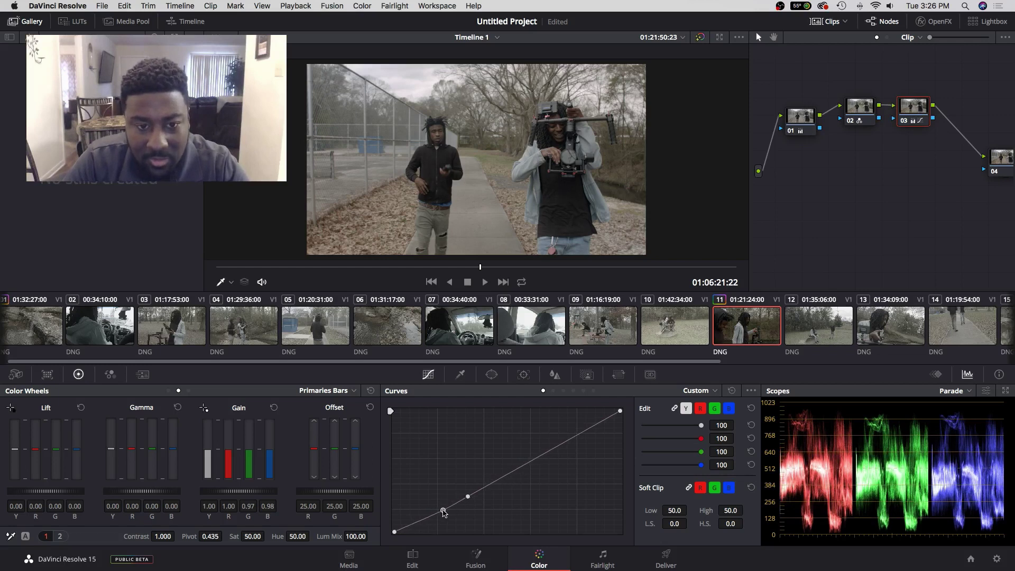
pyautogui.click(504, 475)
pyautogui.moveTo(506, 476); pyautogui.dragTo(503, 475)
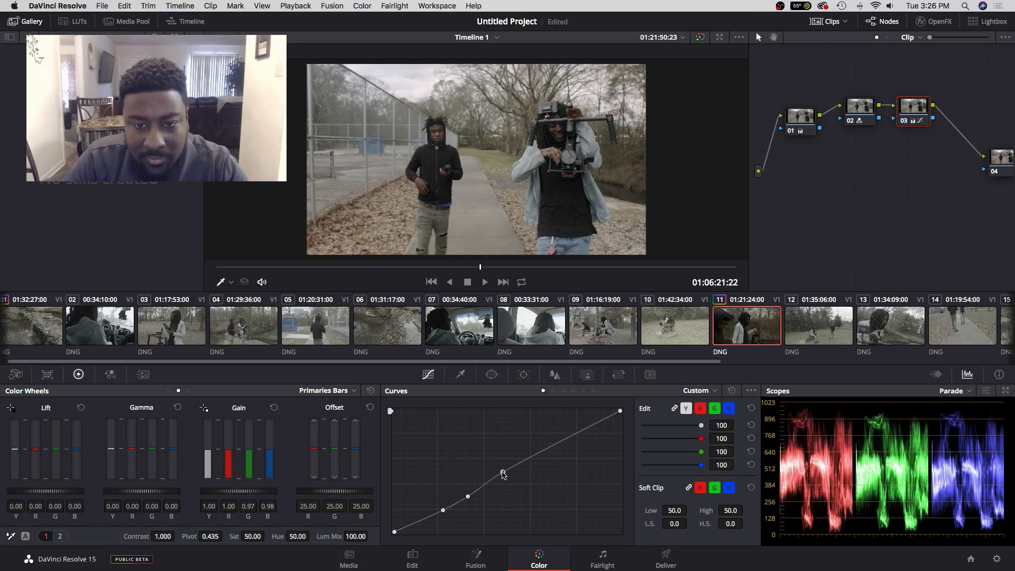
pyautogui.click(540, 453)
pyautogui.moveTo(540, 453); pyautogui.dragTo(535, 449)
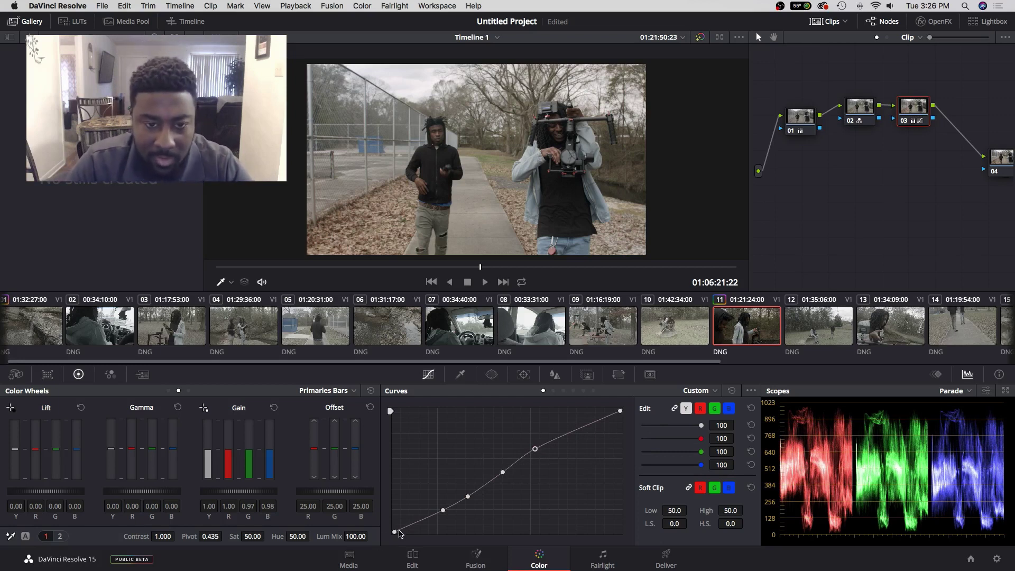
# Step: Add a low shadow point, raise the black point to fade shadows, and line up node 04
pyautogui.click(418, 525)
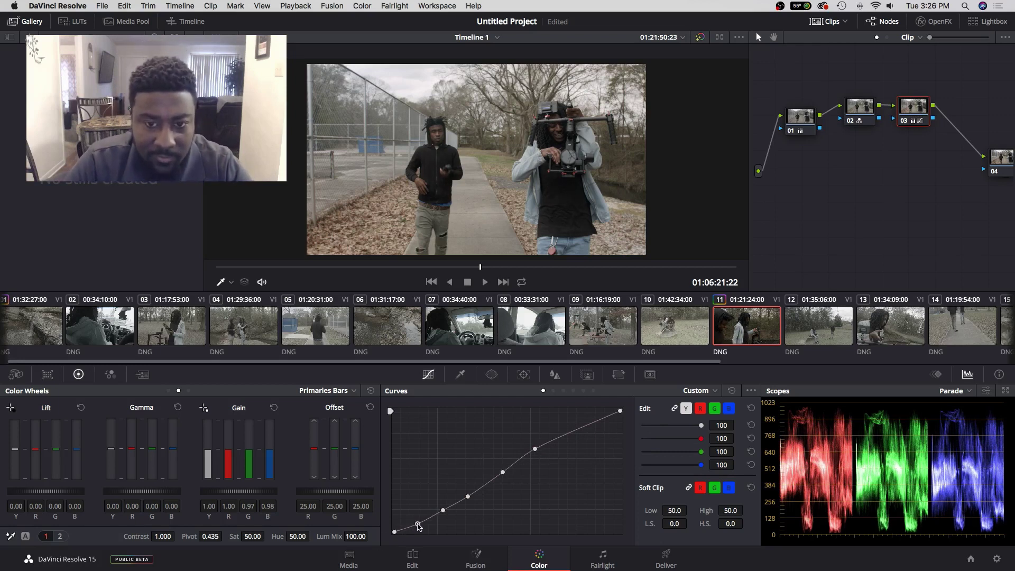
pyautogui.moveTo(418, 527); pyautogui.dragTo(419, 524)
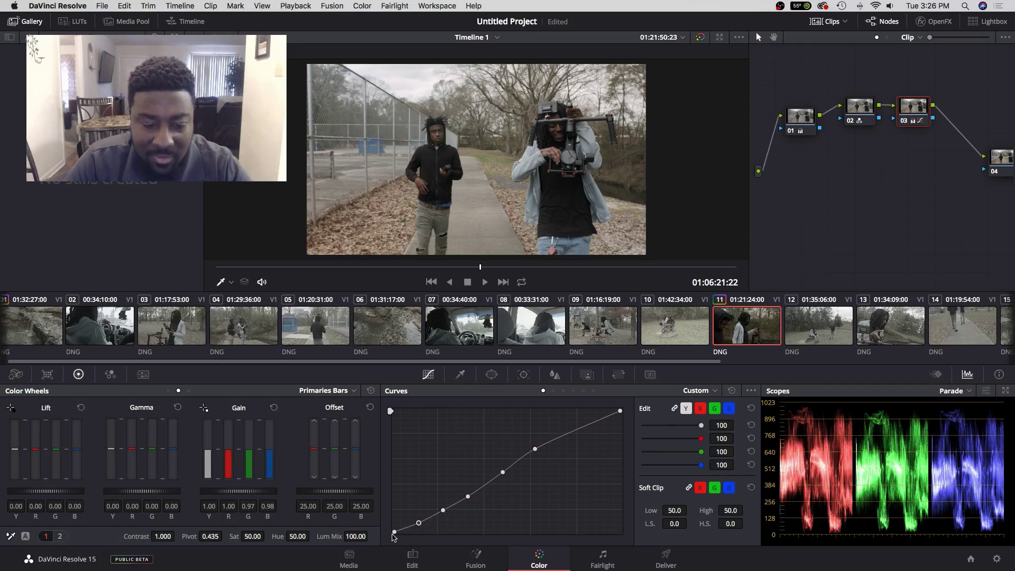
pyautogui.moveTo(394, 535); pyautogui.dragTo(412, 517)
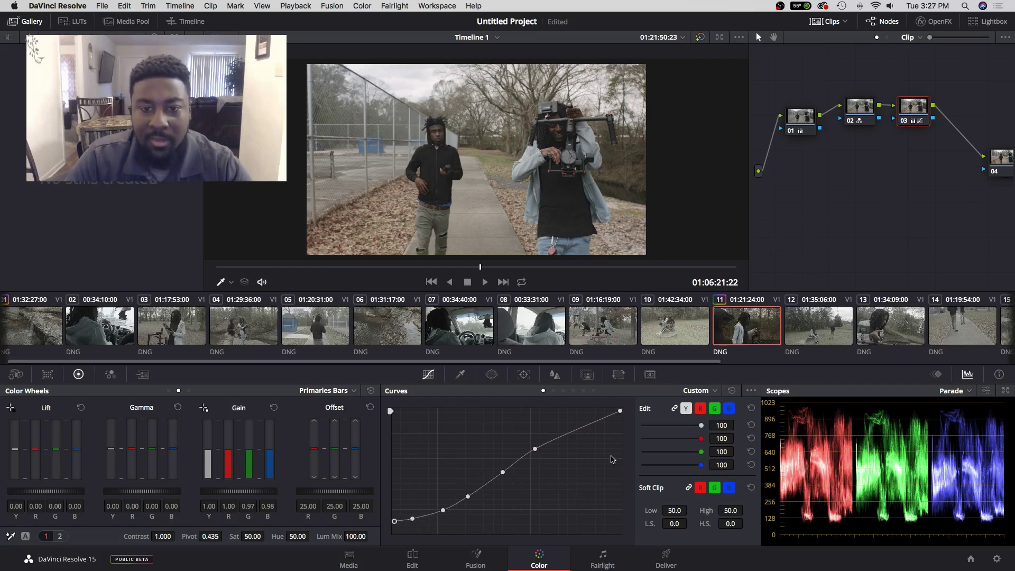
pyautogui.moveTo(1000, 157); pyautogui.dragTo(962, 114)
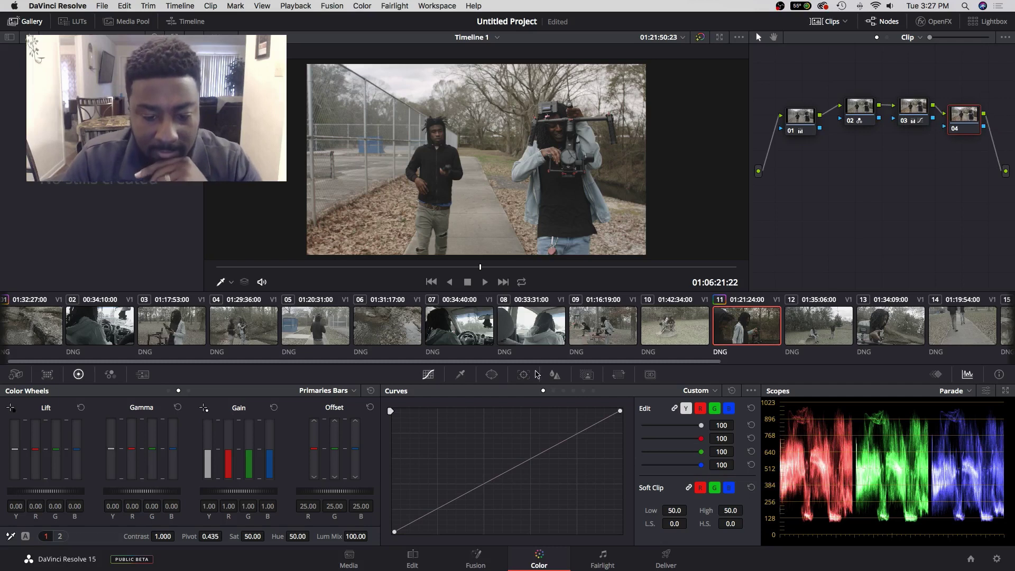
# Step: On node 04's Hue vs Sat curve, boost red saturation and add a 1.14 bump at hue 4.15
pyautogui.click(564, 390)
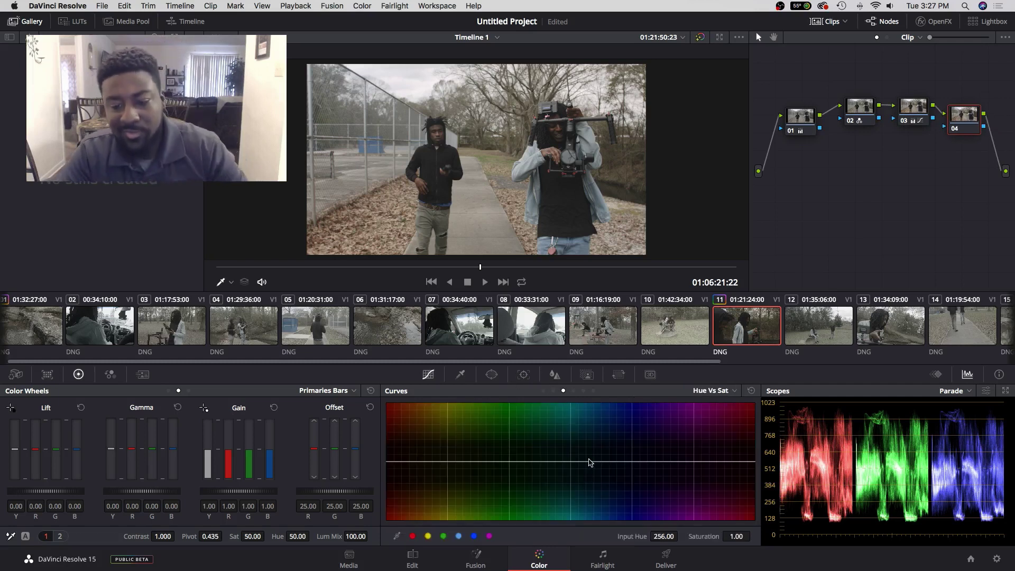
pyautogui.click(453, 462)
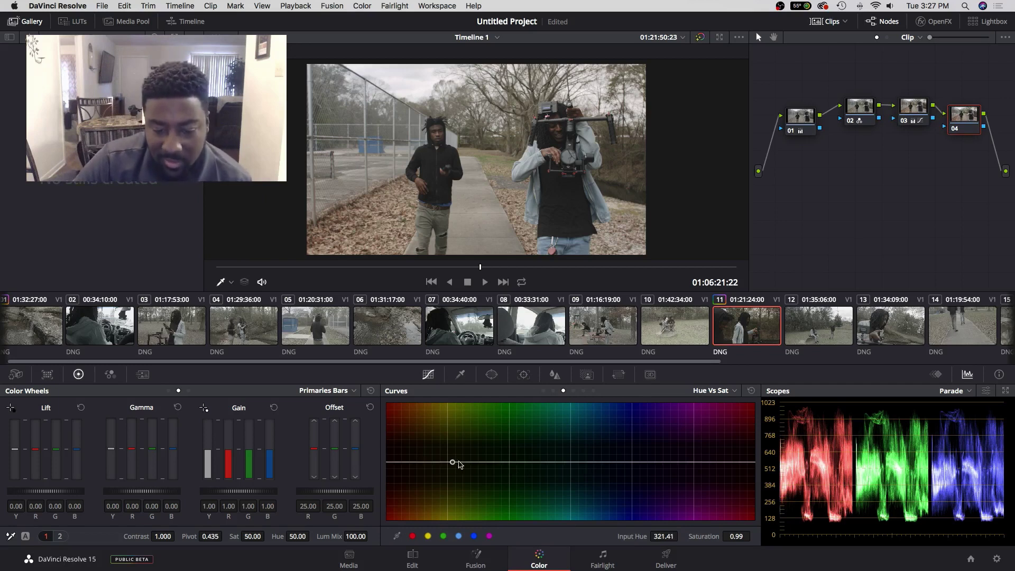
pyautogui.click(718, 461)
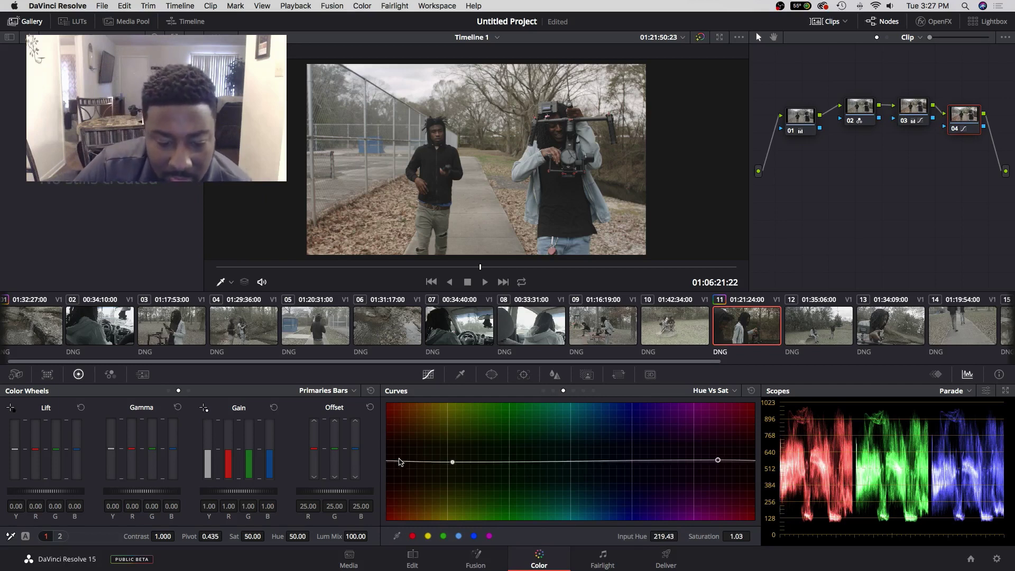
pyautogui.moveTo(400, 462); pyautogui.dragTo(388, 444)
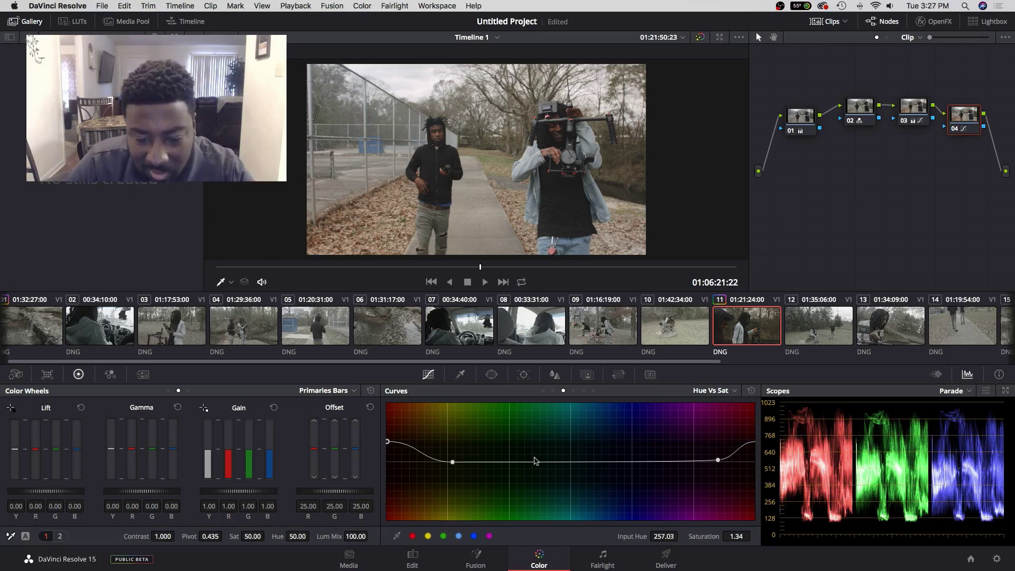
pyautogui.click(557, 462)
pyautogui.moveTo(501, 464)
pyautogui.mouseDown()
pyautogui.moveTo(496, 429)
pyautogui.moveTo(494, 462)
pyautogui.moveTo(497, 453)
pyautogui.mouseUp()
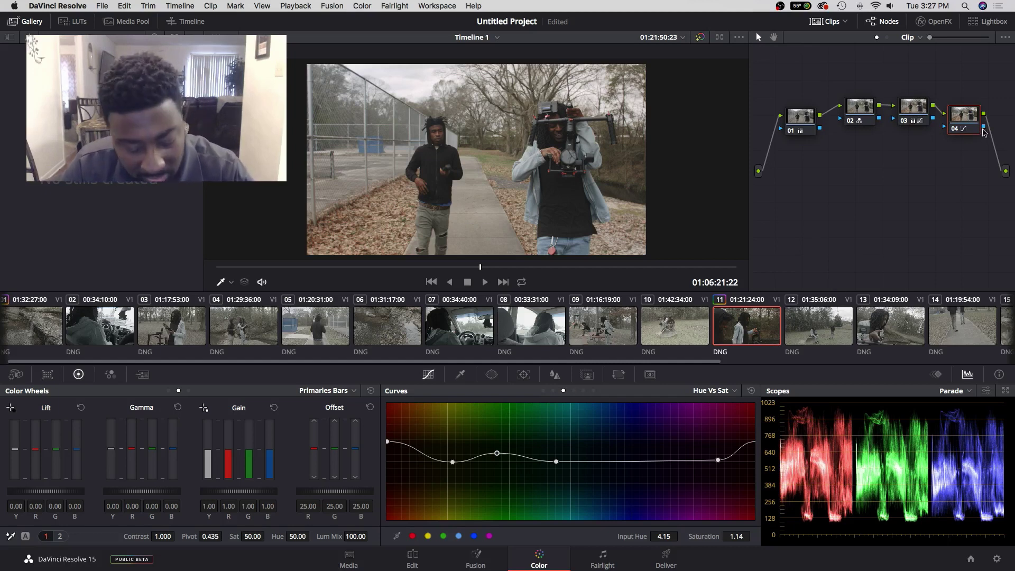
# Step: Add node 05 below the chain and switch Primaries to the colour wheels
pyautogui.hotkey('alt', 's')
pyautogui.moveTo(785, 157); pyautogui.dragTo(805, 165)
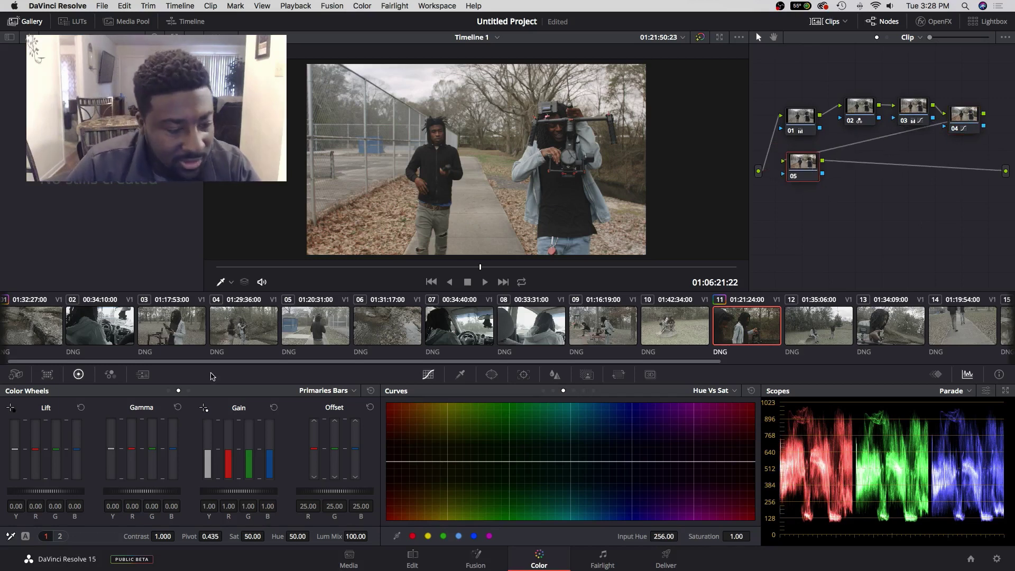
pyautogui.click(168, 391)
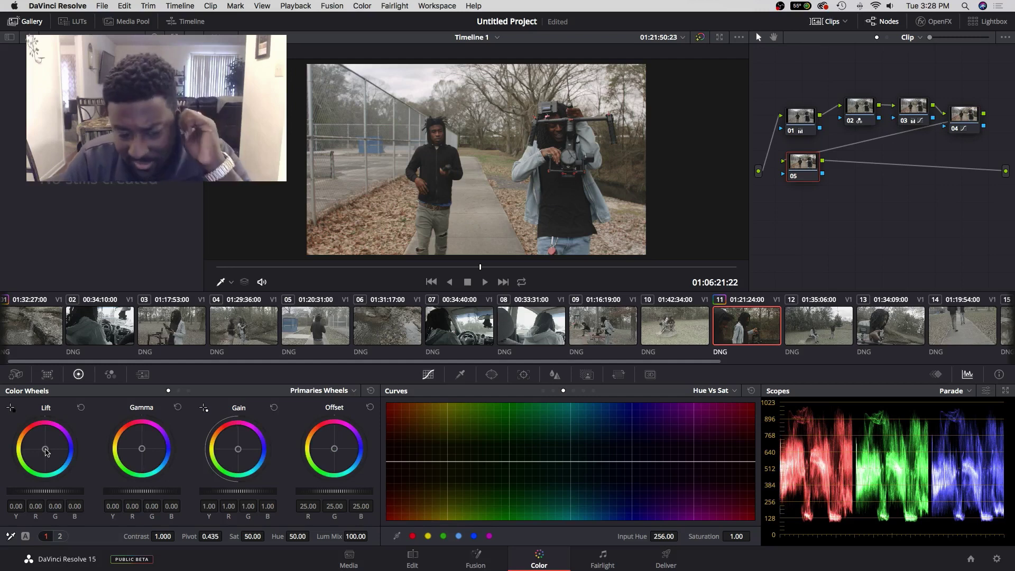
# Step: Push node 05's Lift toward blue, warm its Gain slightly, and tint the Gamma midtones
pyautogui.moveTo(46, 452); pyautogui.dragTo(48, 453)
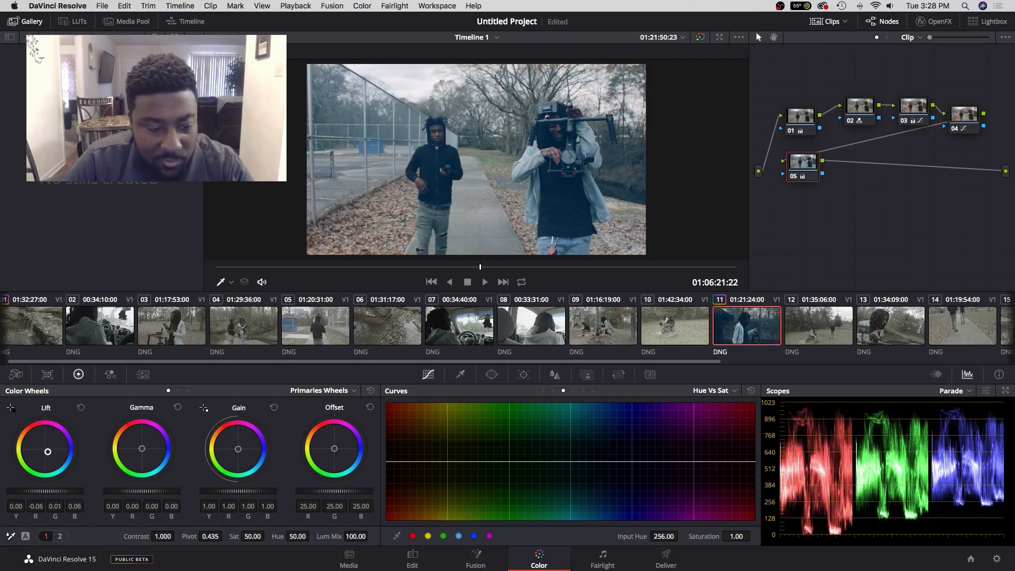
pyautogui.moveTo(239, 452); pyautogui.dragTo(237, 449)
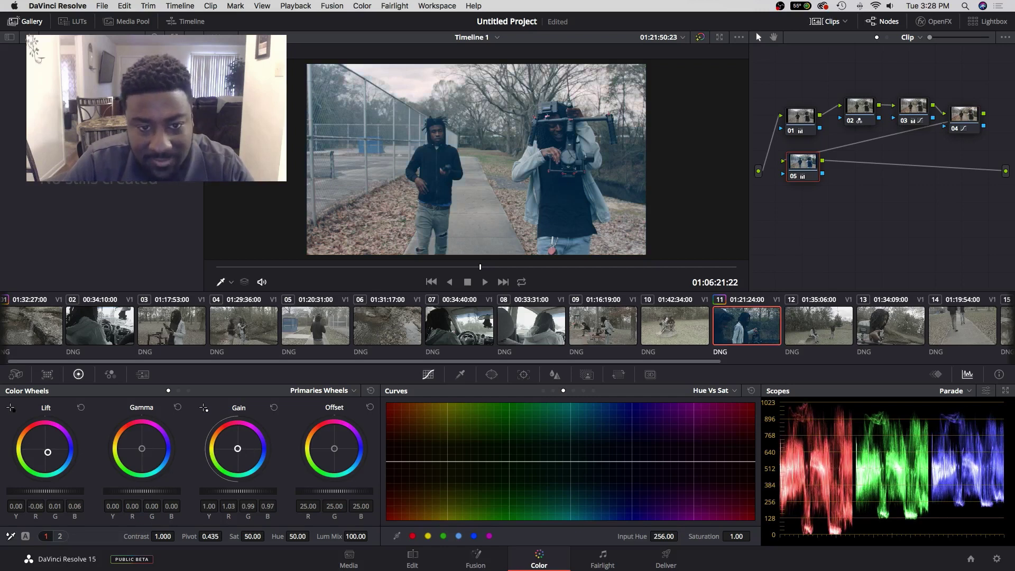
pyautogui.moveTo(237, 450); pyautogui.dragTo(238, 449)
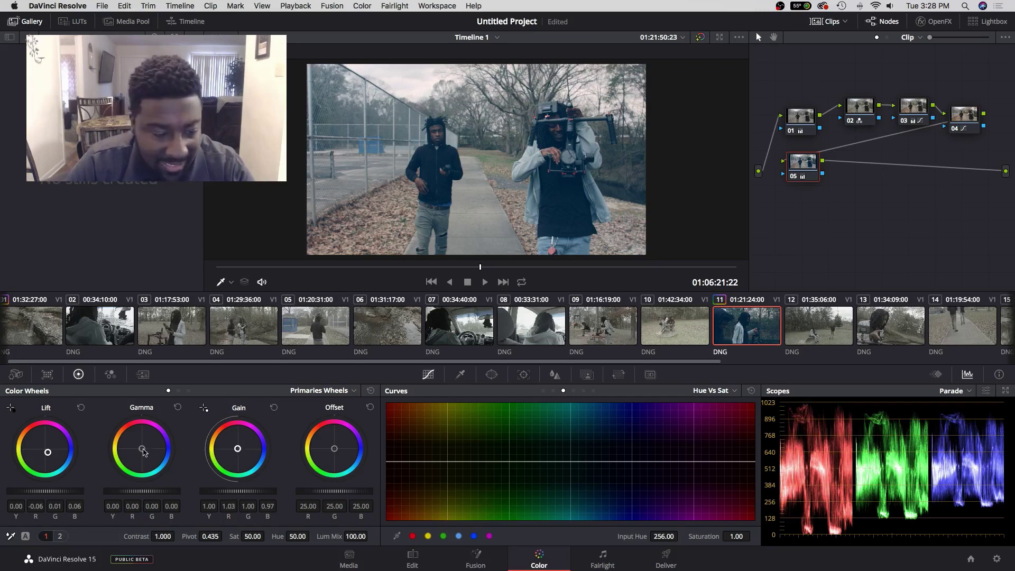
pyautogui.moveTo(142, 448); pyautogui.dragTo(137, 444)
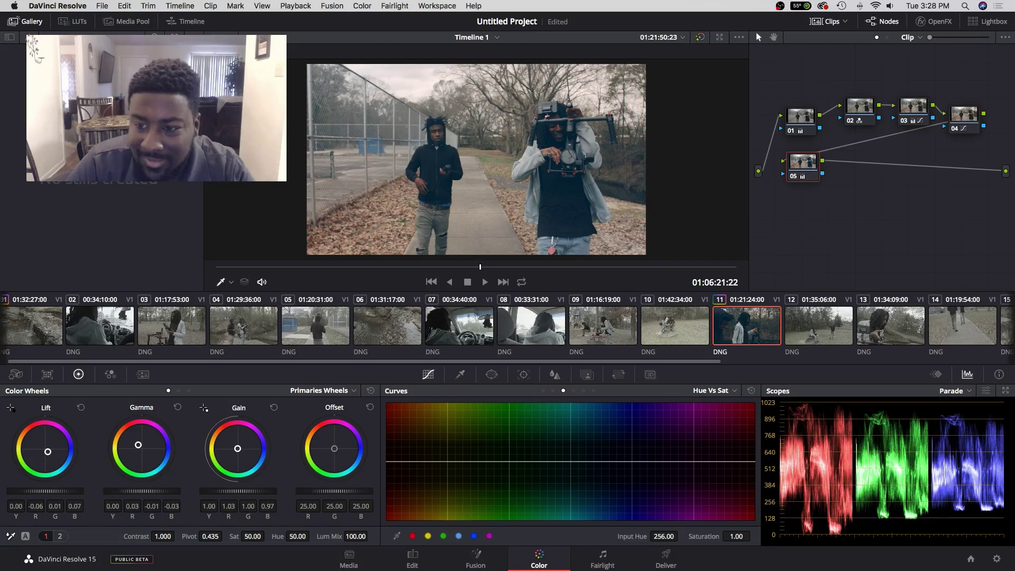
pyautogui.moveTo(139, 448); pyautogui.dragTo(139, 448)
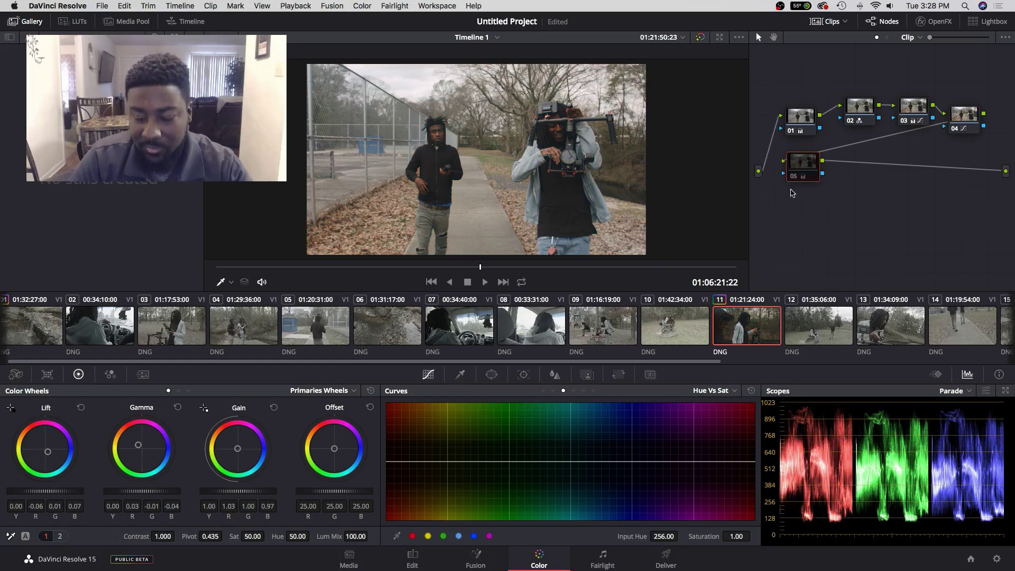
# Step: Delete node 05, undo the deletion, and move the node lower and to the right
pyautogui.rightClick(817, 172)
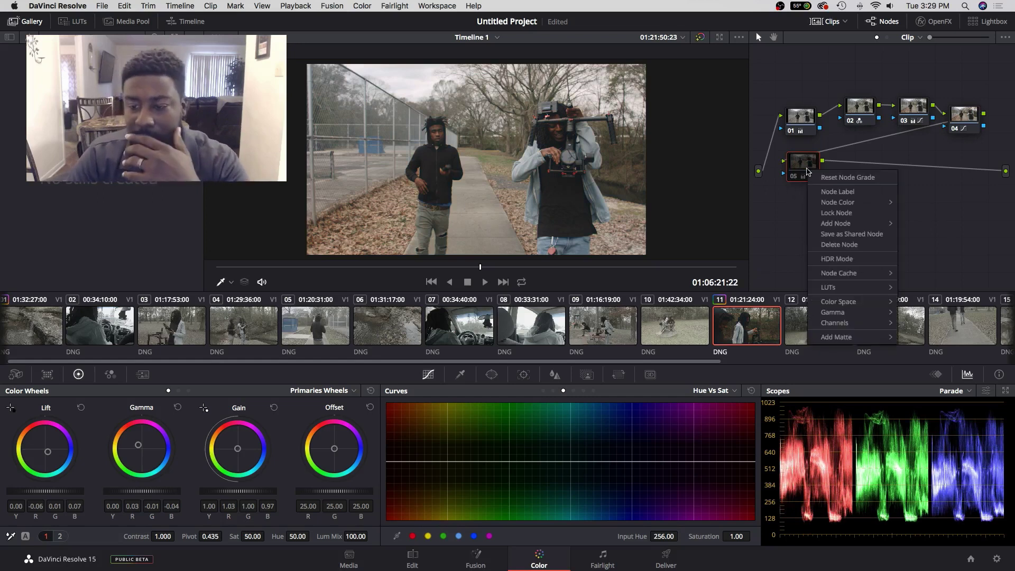
pyautogui.click(835, 245)
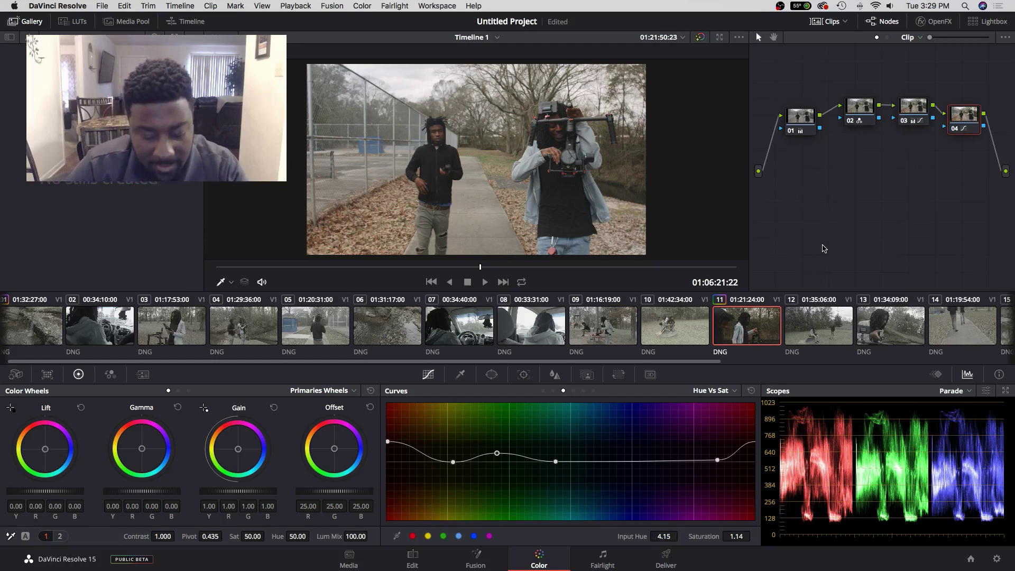
pyautogui.press('super+z')
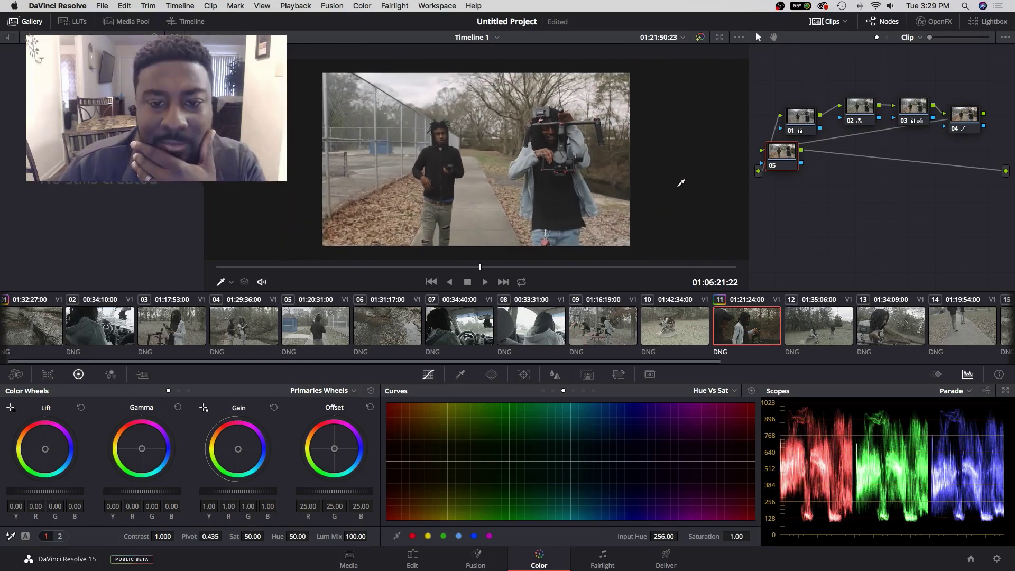
pyautogui.moveTo(785, 163); pyautogui.dragTo(807, 182)
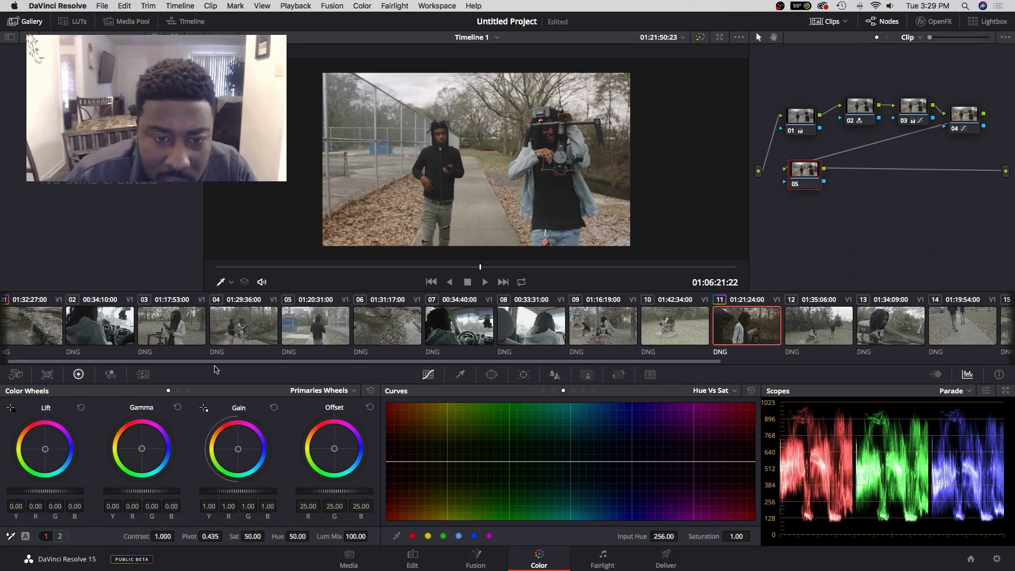
# Step: Nudge node 05's Gamma balance and warm its Gain to R 1.03, G 0.99, B 0.99
pyautogui.click(177, 392)
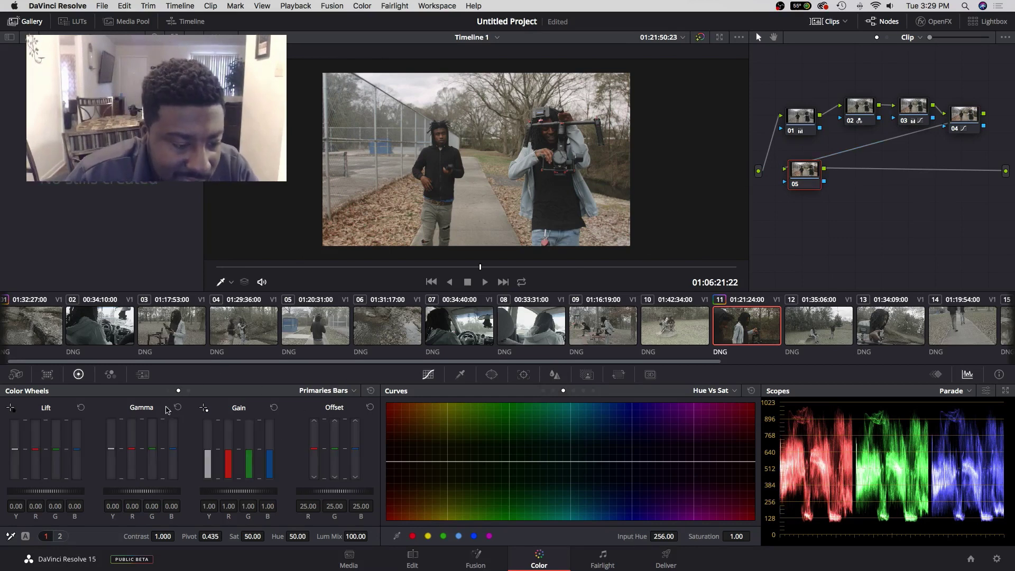
pyautogui.click(168, 391)
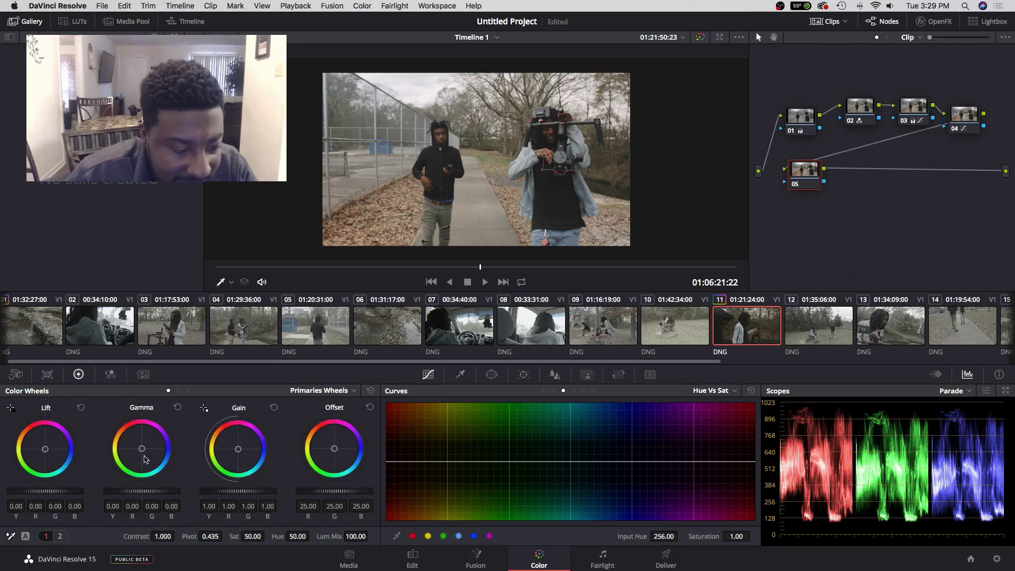
pyautogui.click(142, 451)
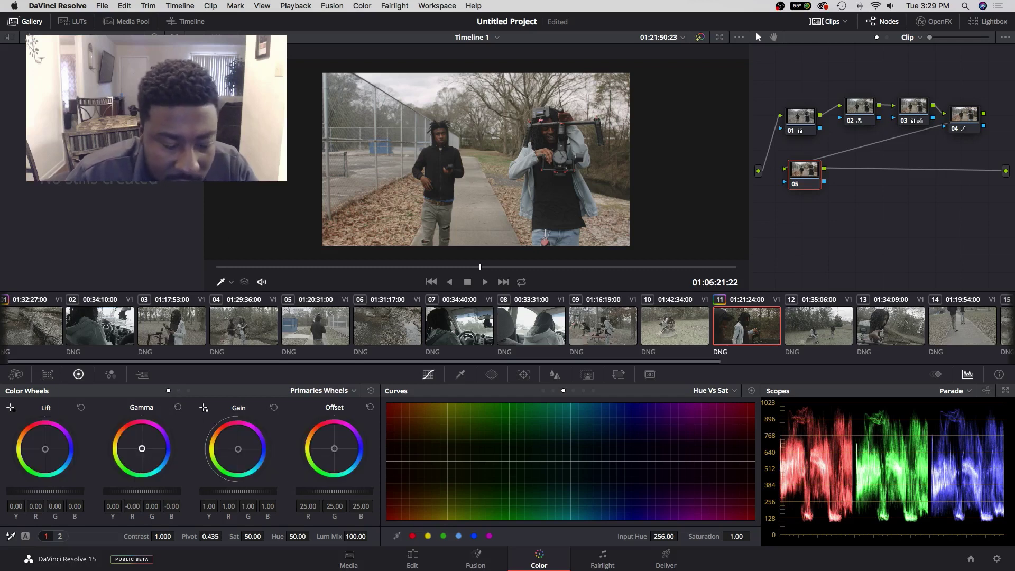
pyautogui.moveTo(142, 448); pyautogui.dragTo(142, 449)
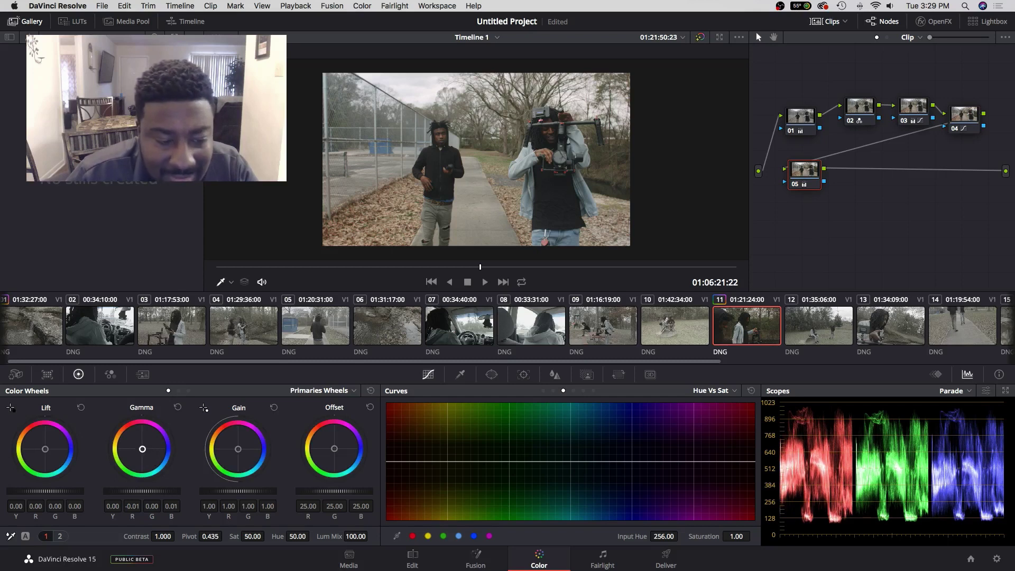
pyautogui.moveTo(143, 449); pyautogui.dragTo(143, 452)
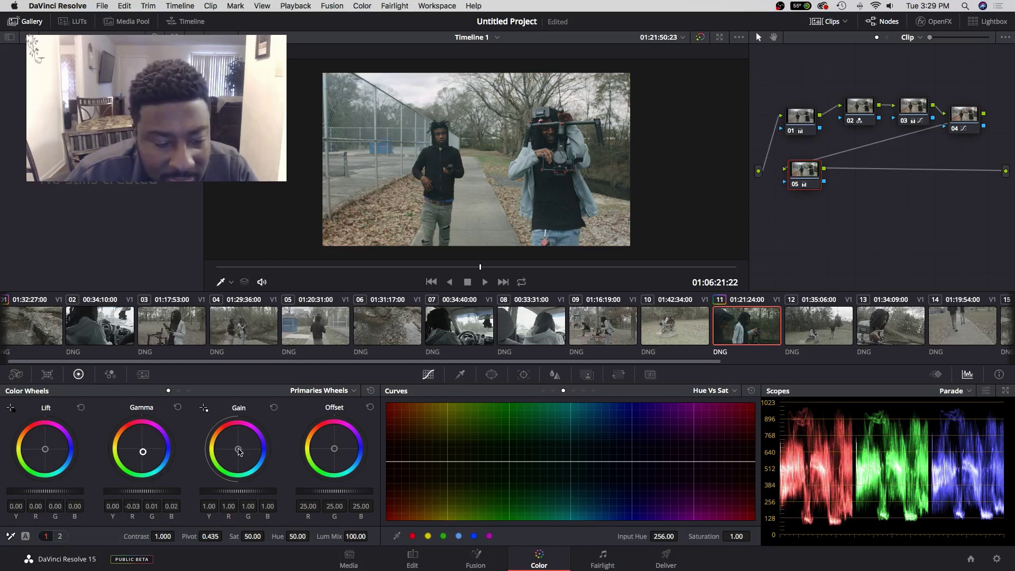
pyautogui.moveTo(239, 451); pyautogui.dragTo(238, 448)
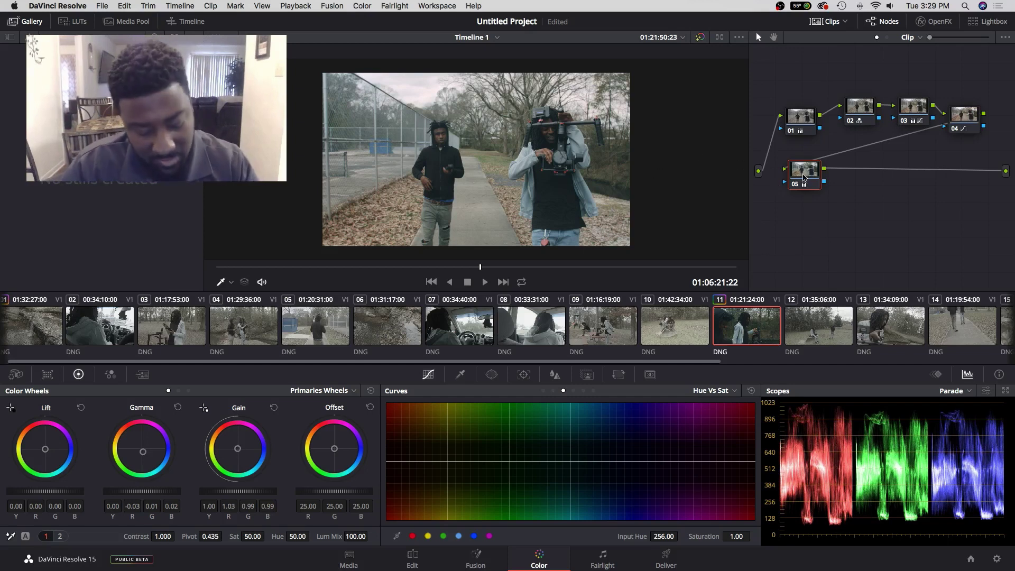
pyautogui.rightClick(803, 177)
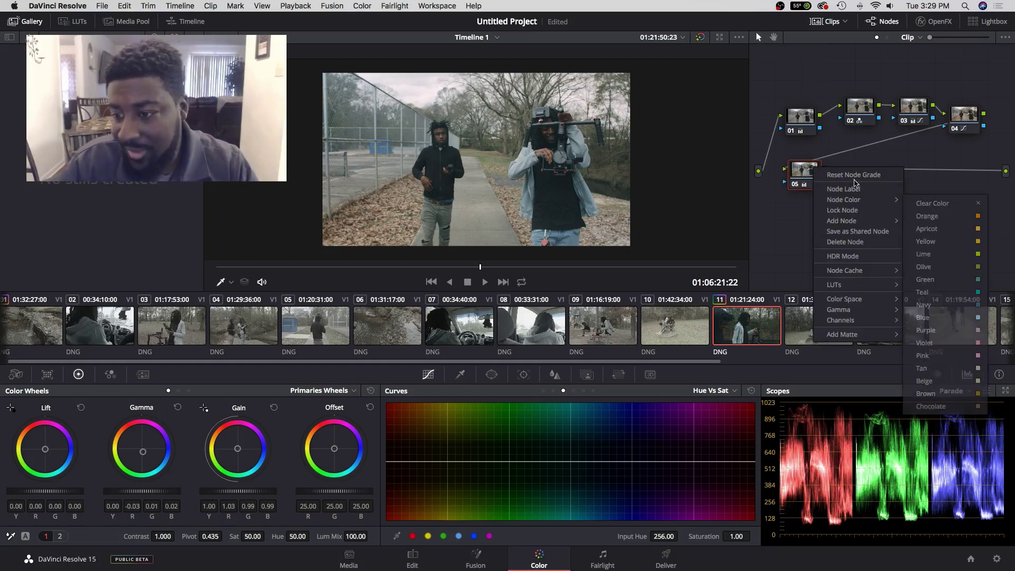
# Step: Reset node 05's grade, raise Sat to 65, and nudge Gamma to G -0.02, B 0.01
pyautogui.click(847, 241)
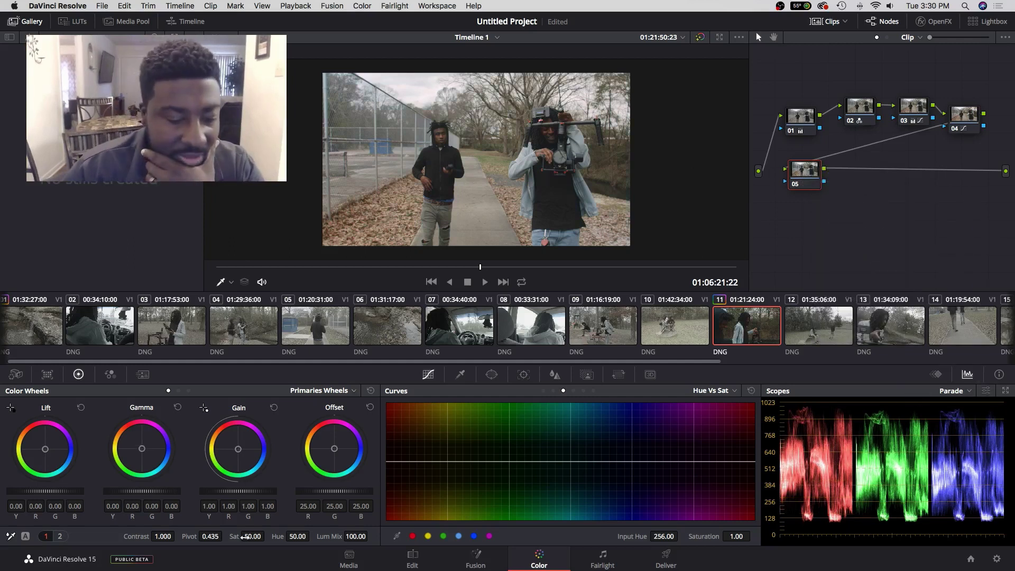
pyautogui.moveTo(268, 536); pyautogui.dragTo(268, 536)
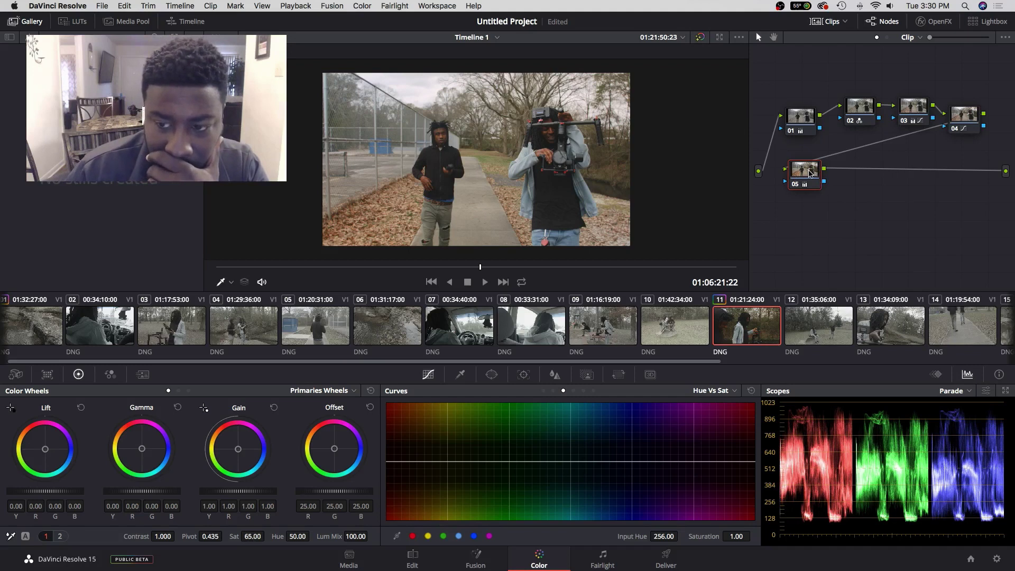
pyautogui.click(142, 448)
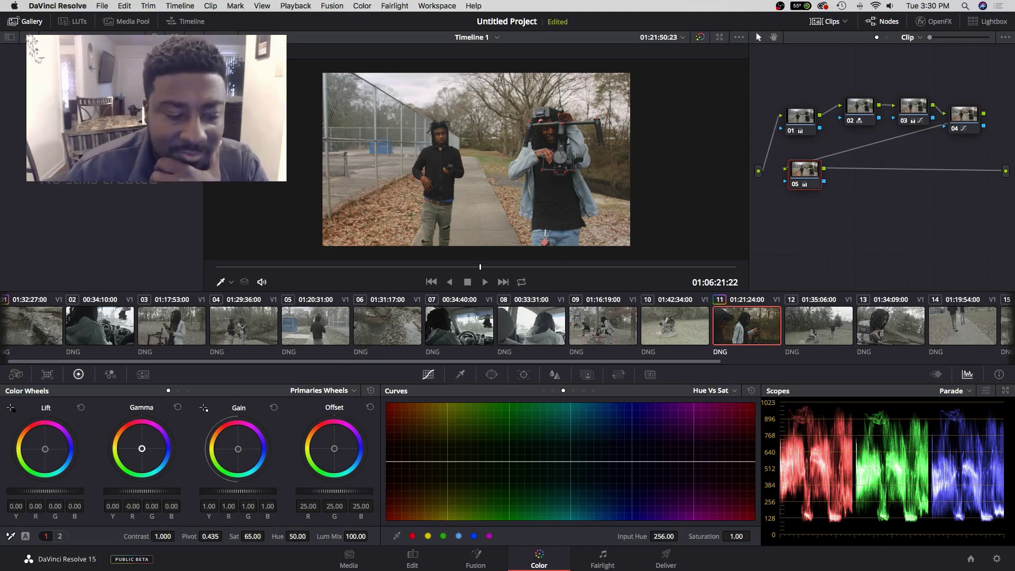
pyautogui.moveTo(142, 449); pyautogui.dragTo(143, 449)
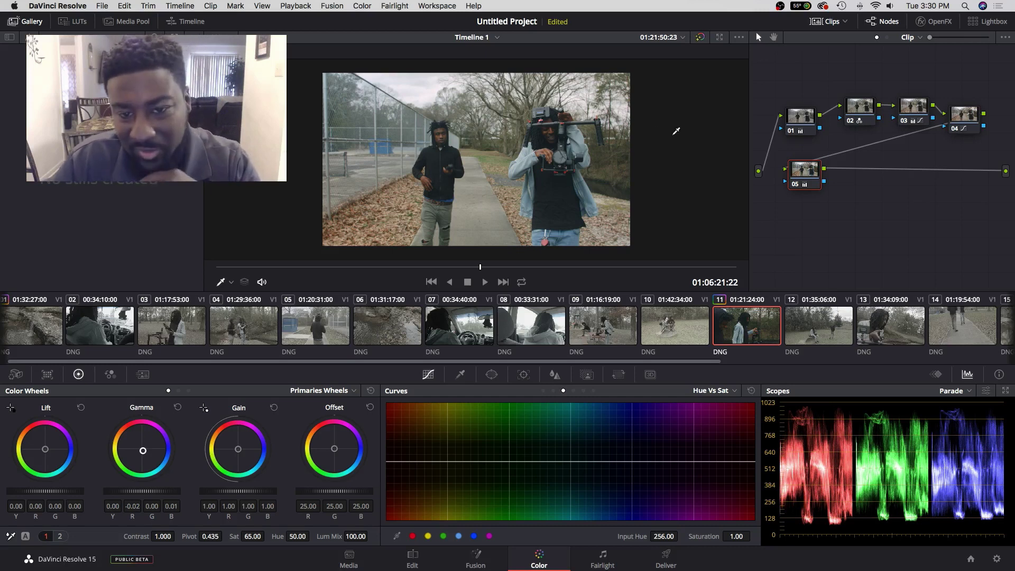
pyautogui.moveTo(408, 362); pyautogui.dragTo(402, 363)
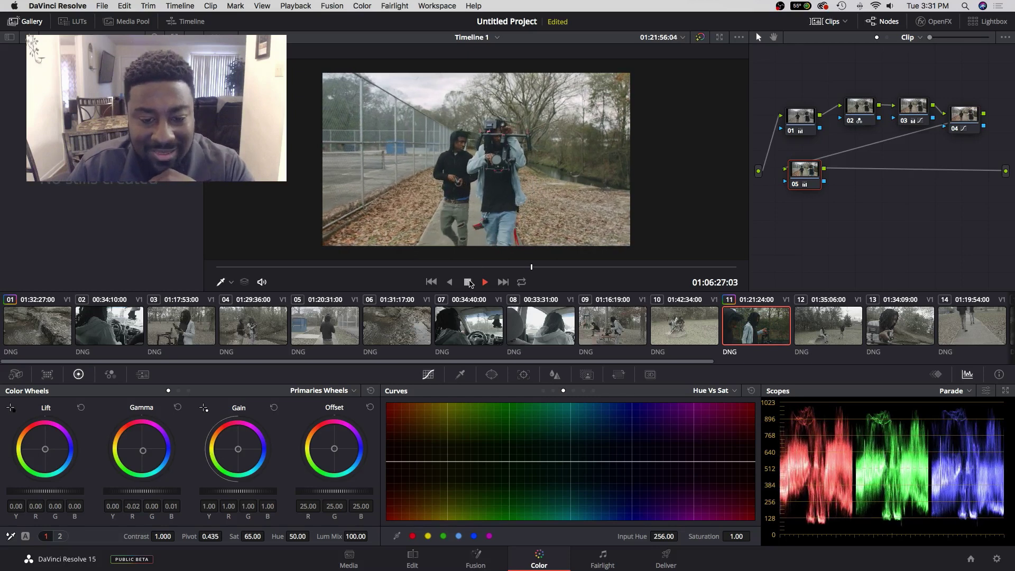
pyautogui.click(468, 283)
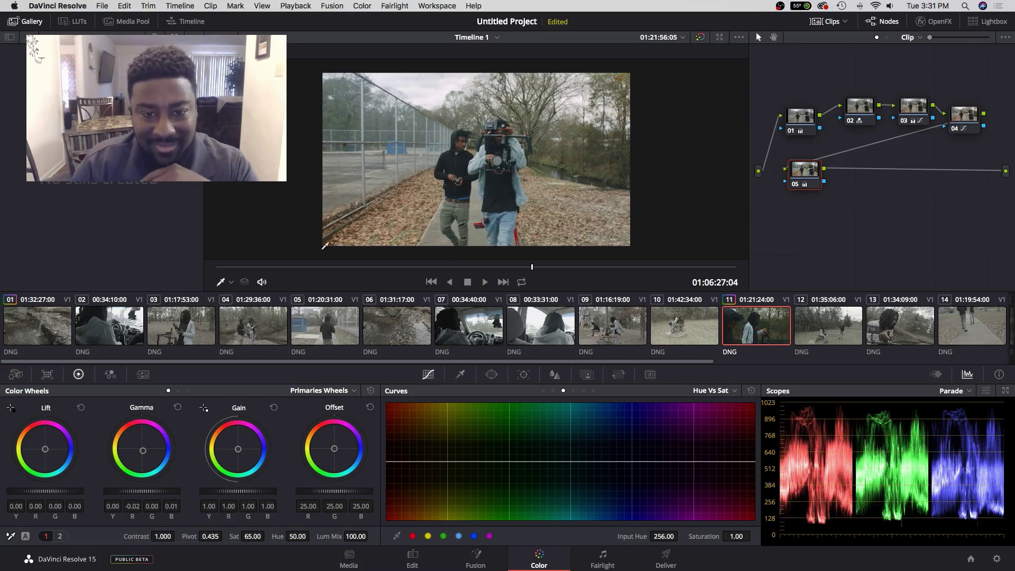
pyautogui.click(801, 119)
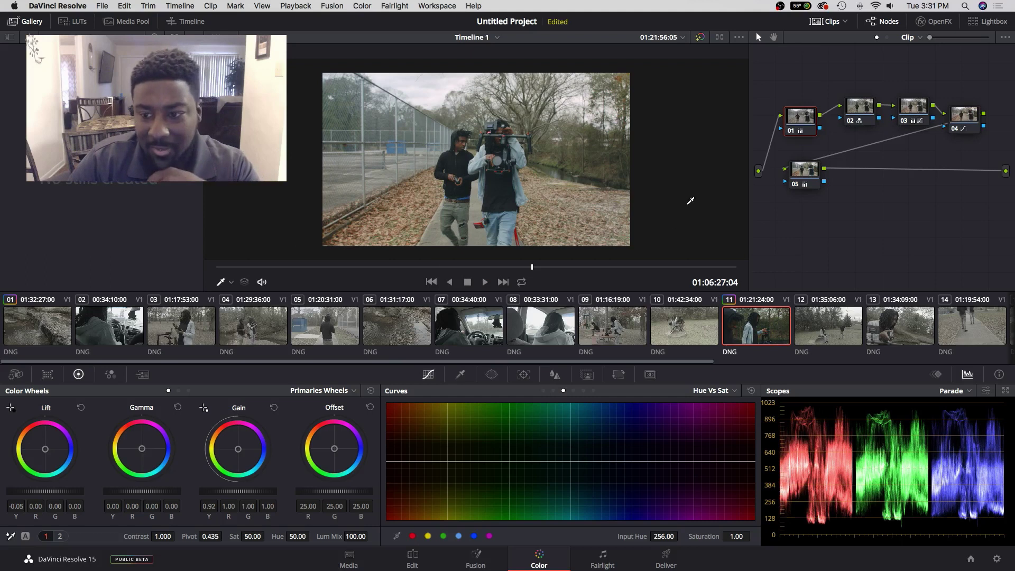
# Step: Switch node 01 to Custom curves and add three upper-midtone points that pull the upper mids slightly down
pyautogui.click(545, 391)
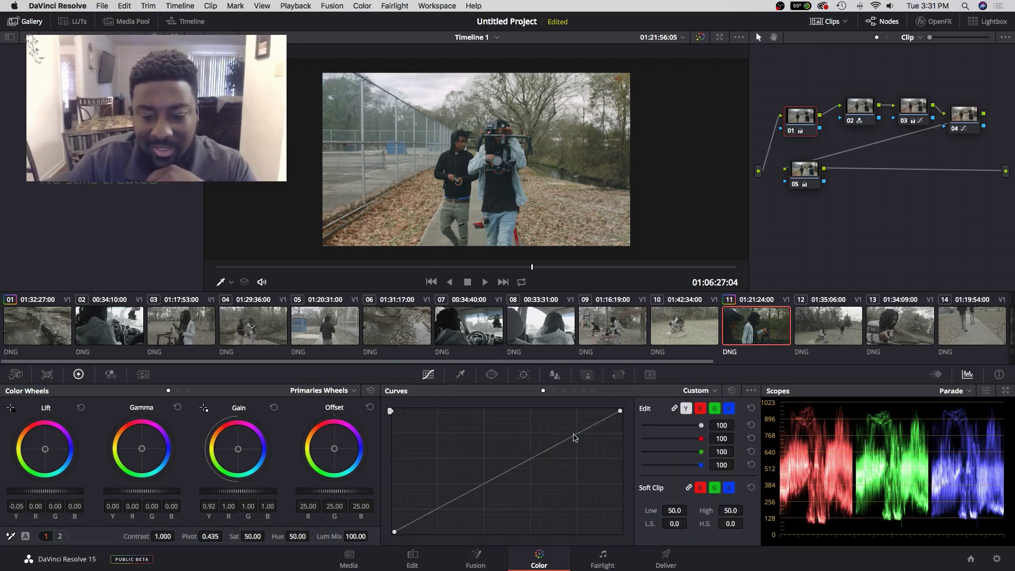
pyautogui.click(590, 428)
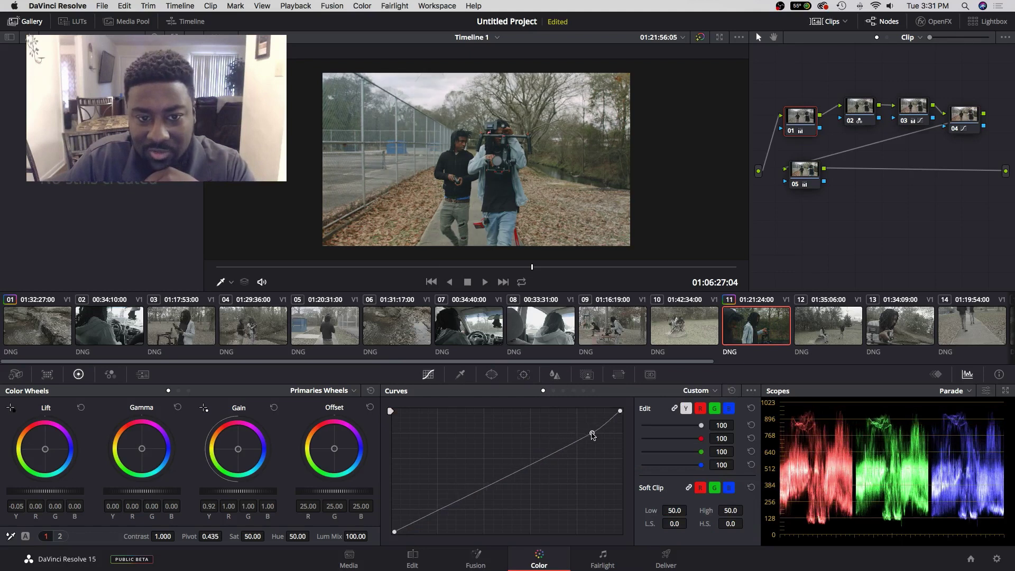
pyautogui.moveTo(572, 442)
pyautogui.mouseDown()
pyautogui.moveTo(580, 435)
pyautogui.moveTo(582, 445)
pyautogui.mouseUp()
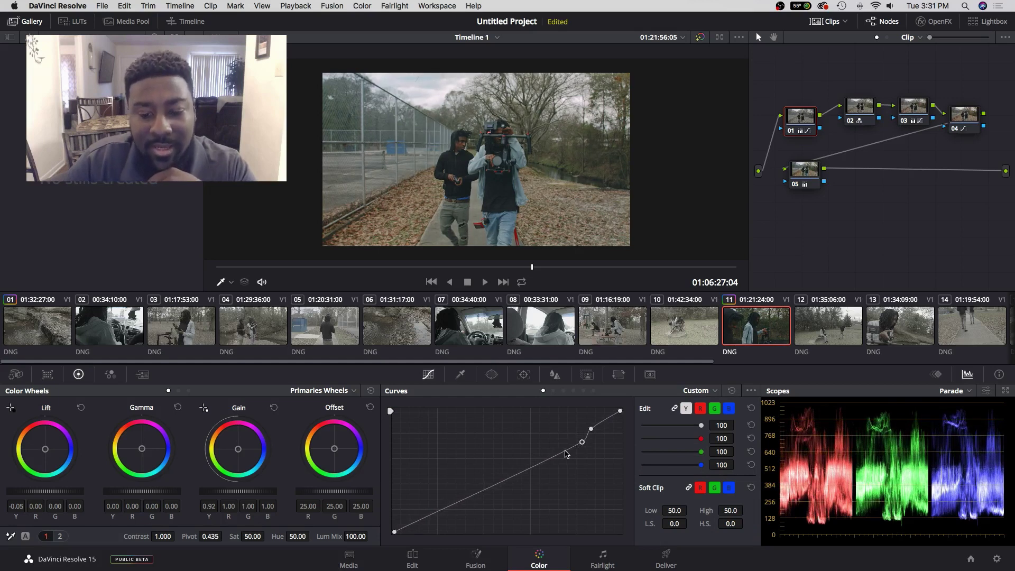
pyautogui.click(560, 451)
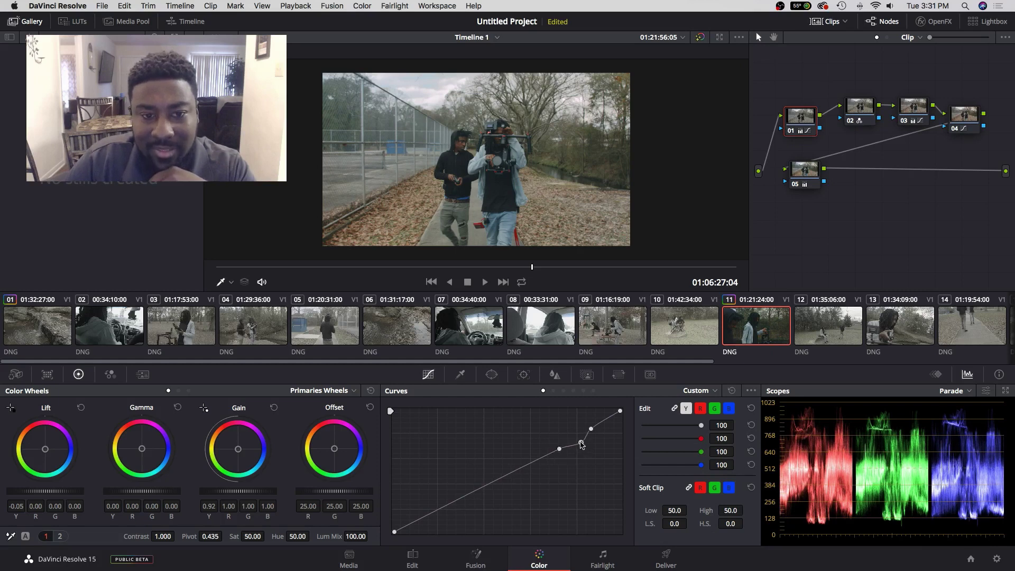
pyautogui.click(581, 442)
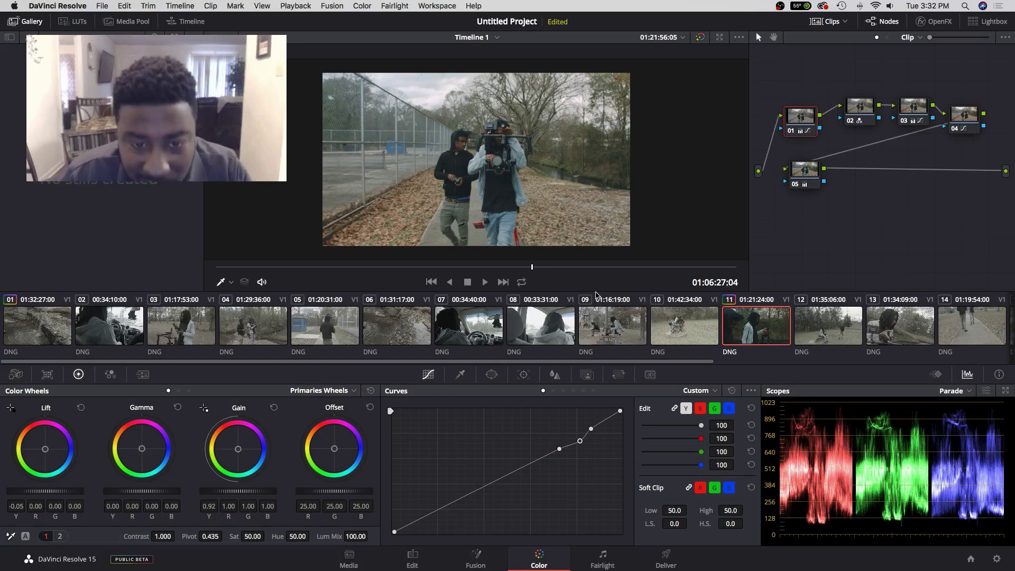
# Step: Compare the image with node 01 disabled and with all grades bypassed, then chain node 05 after node 04
pyautogui.press('super+d')
pyautogui.press('super+d')
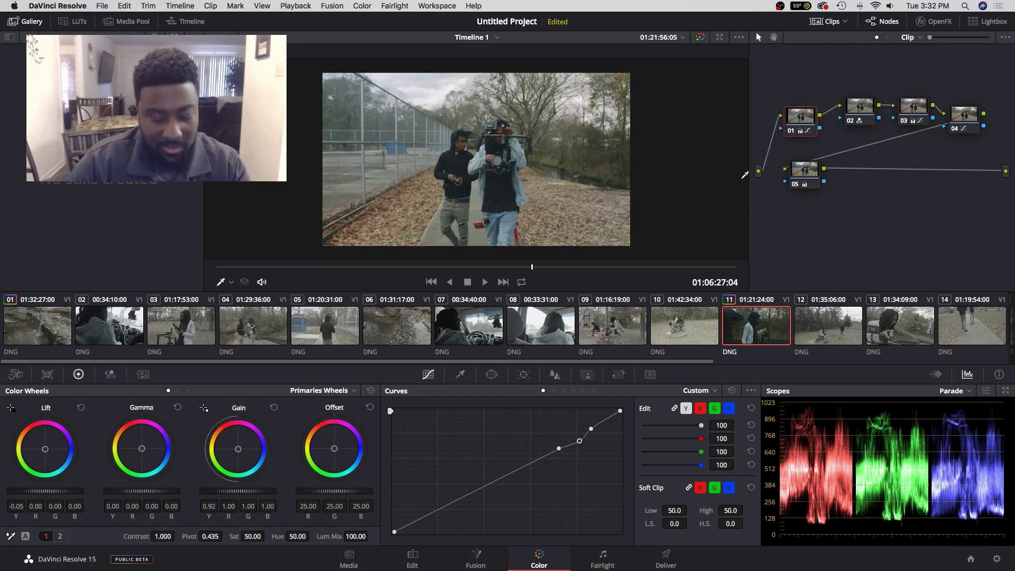
pyautogui.hotkey('shift', 'd')
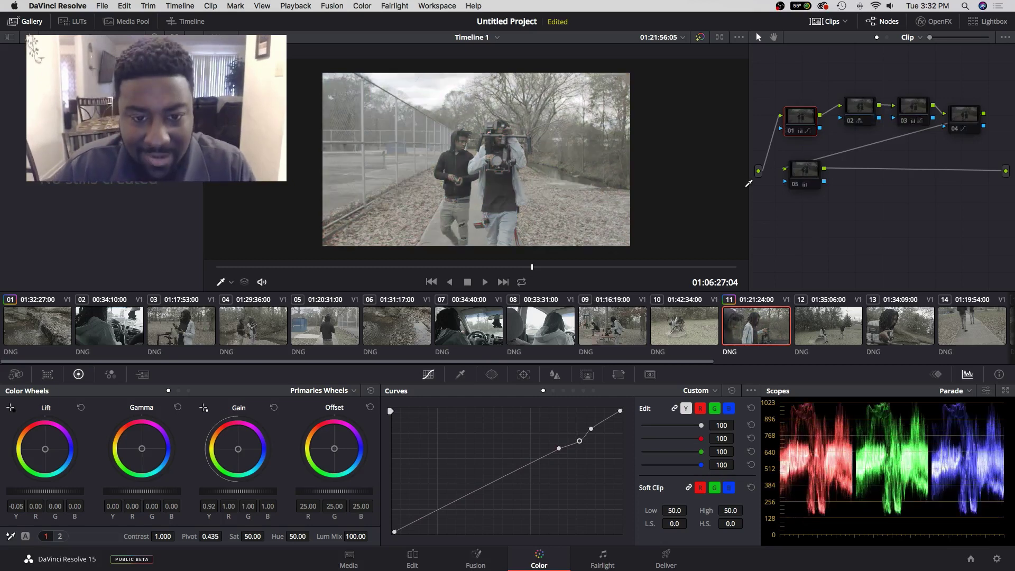
pyautogui.hotkey('shift', 'd')
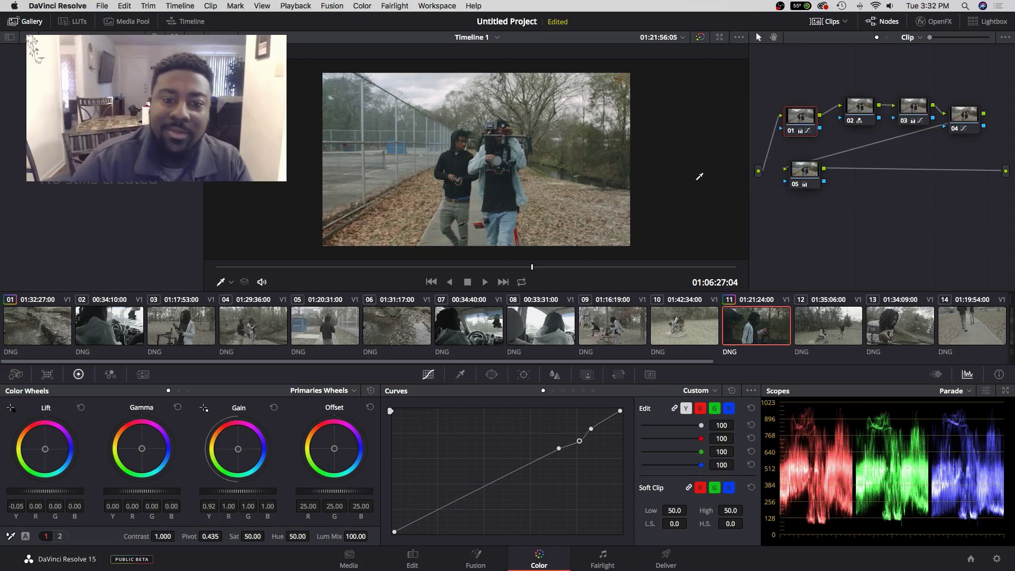
pyautogui.hotkey('shift', 'd')
pyautogui.hotkey('shift', 'd')
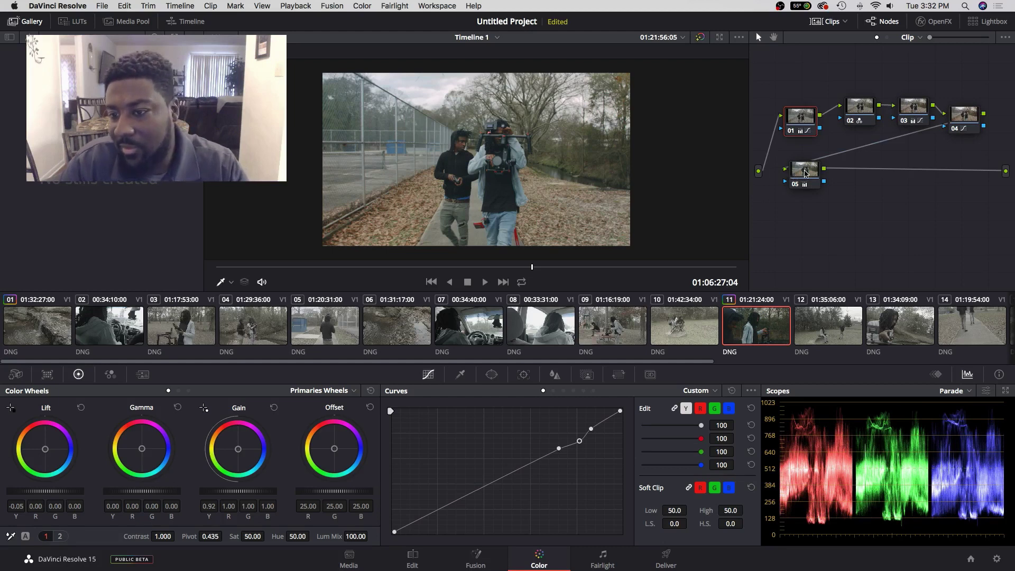
pyautogui.moveTo(806, 173); pyautogui.dragTo(976, 177)
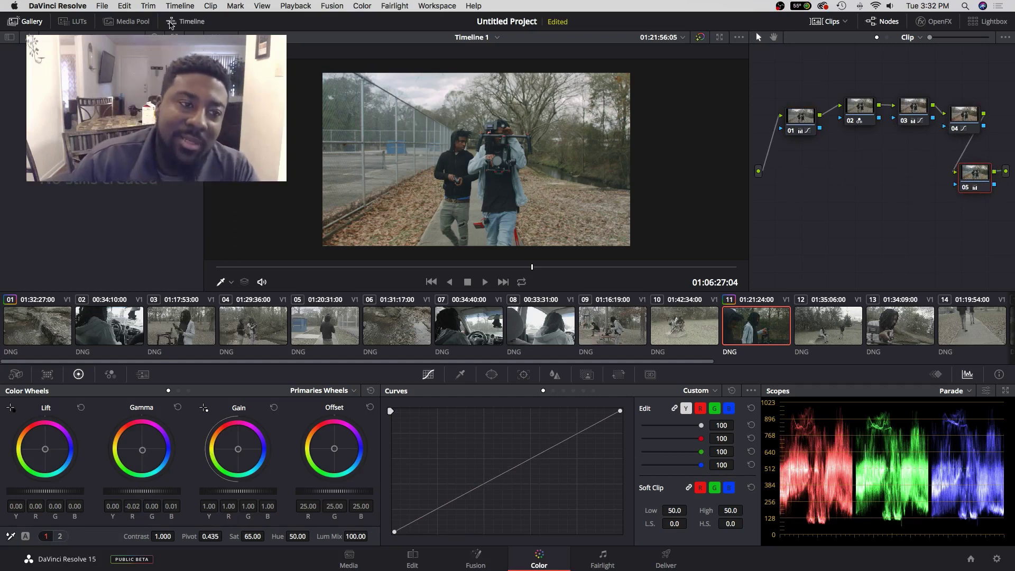
pyautogui.click(179, 6)
# Step: Apply 2.35 output blanking to the timeline and stop playback after reviewing the letterboxed clip
pyautogui.moveTo(231, 356)
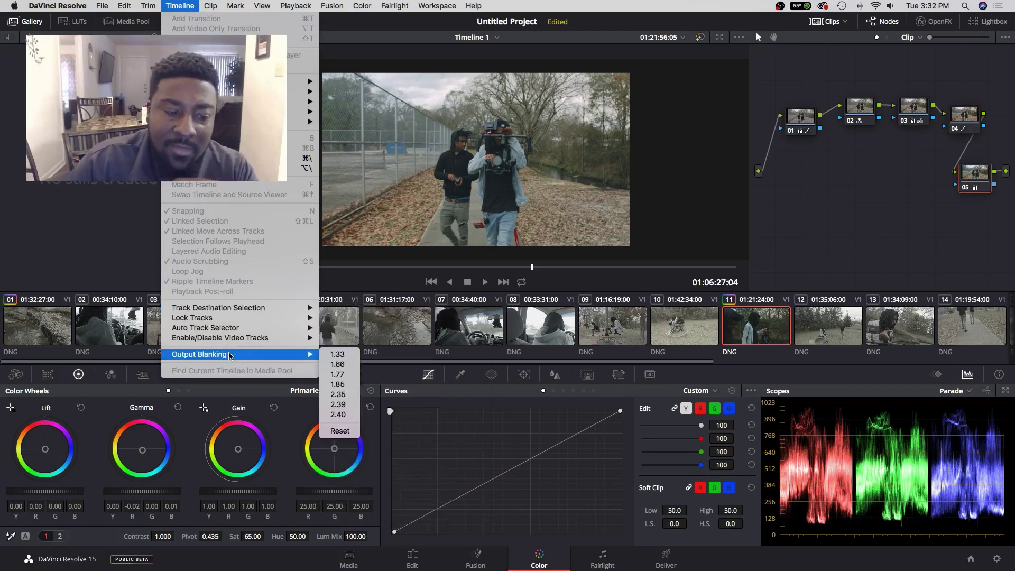
pyautogui.click(338, 394)
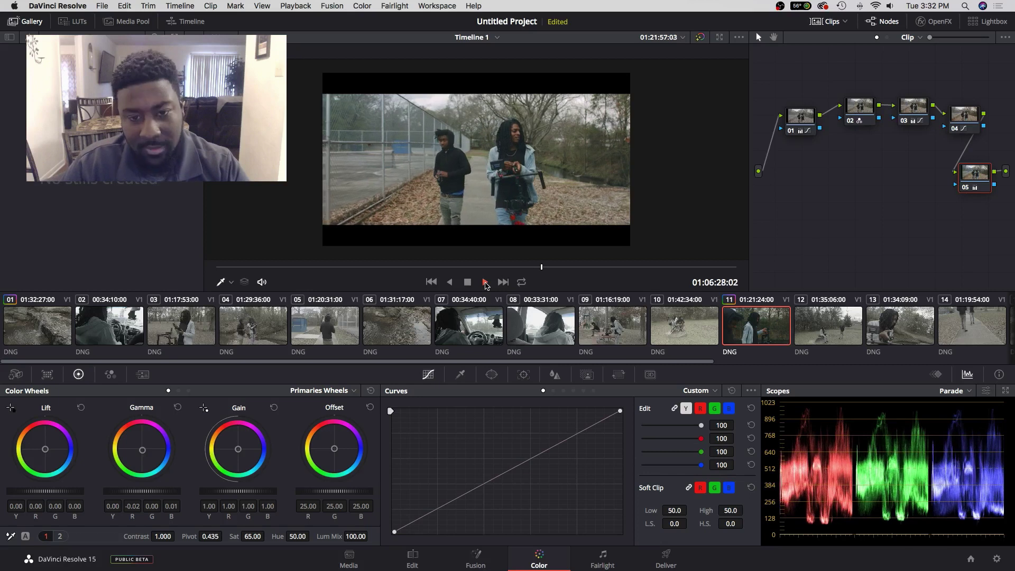
pyautogui.click(485, 283)
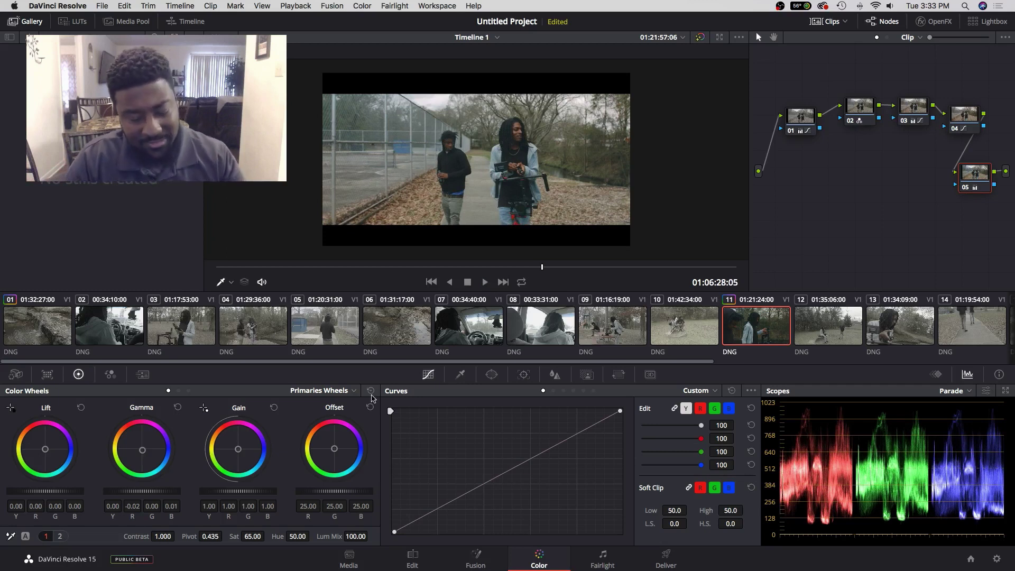
# Step: Press F4 to show the Launchpad app grid over the letterboxed grade
pyautogui.press('F4')
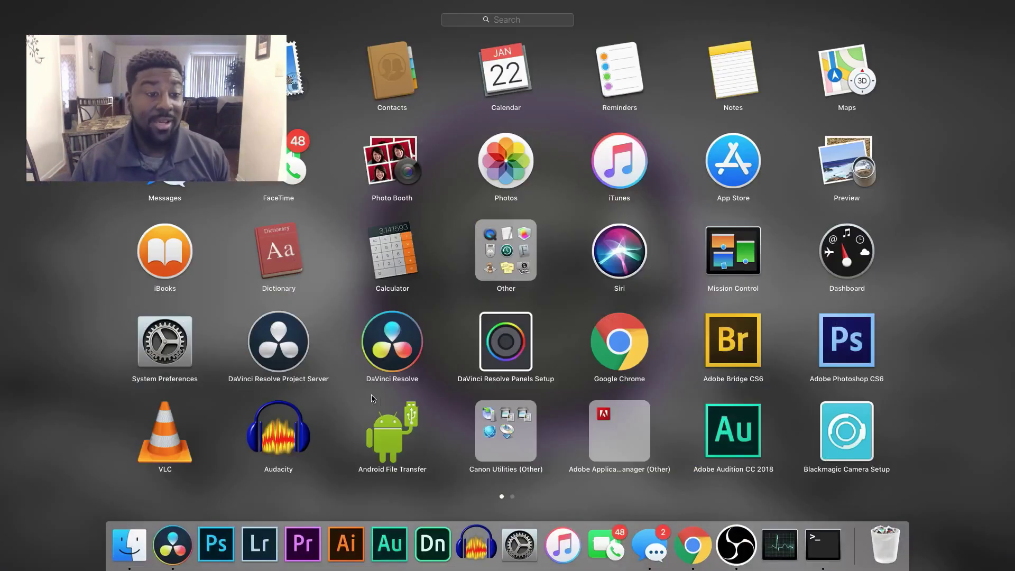